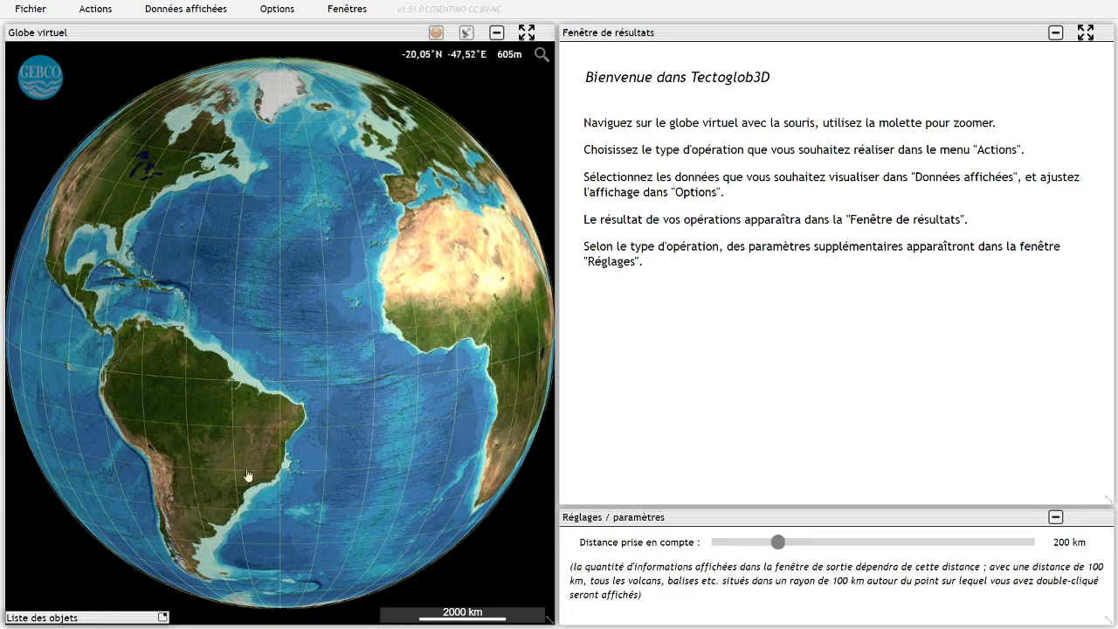
Trace a section AB about 1716 km long from the Pacific eastward across the Andes and the trench, near northern Chile.
drag(247, 475, 422, 372)
scroll(364, 397, up, 3)
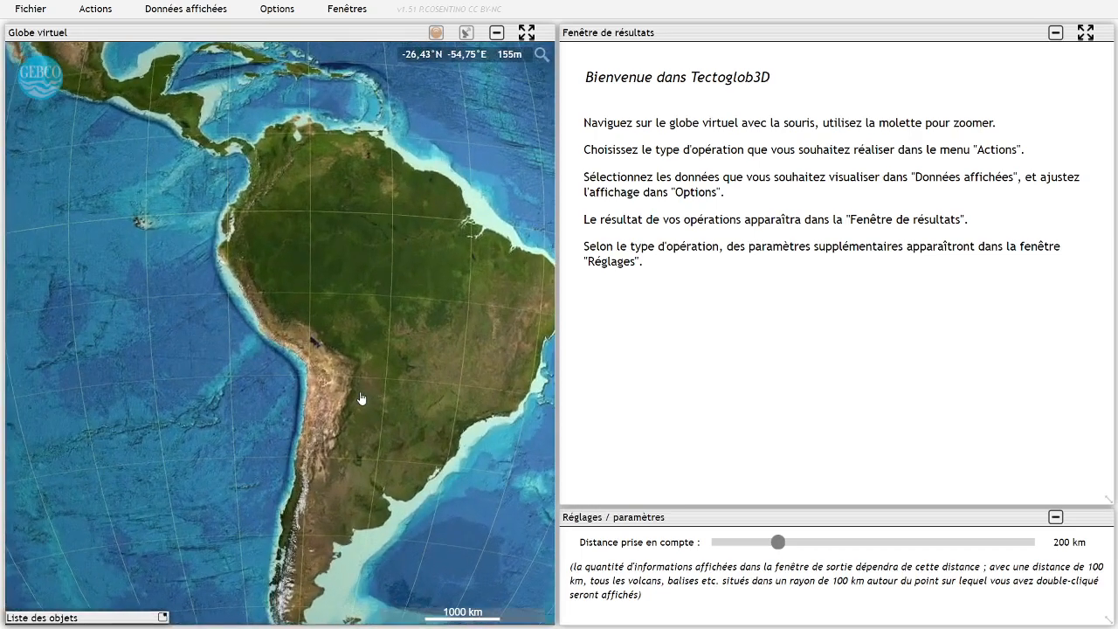
drag(362, 398, 347, 334)
scroll(332, 323, up, 3)
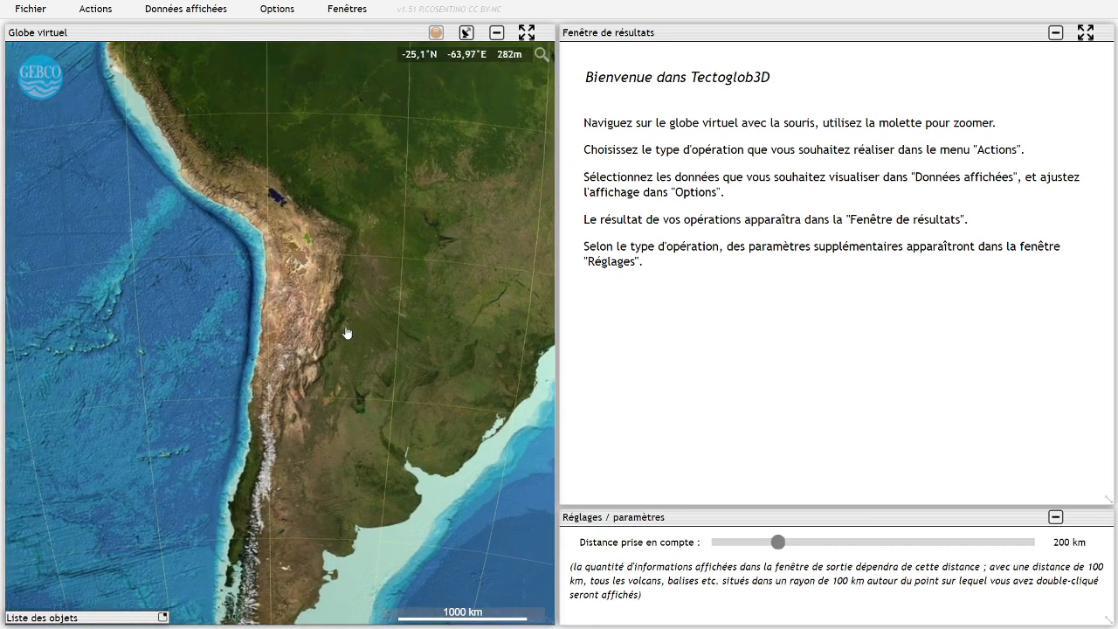
click(116, 17)
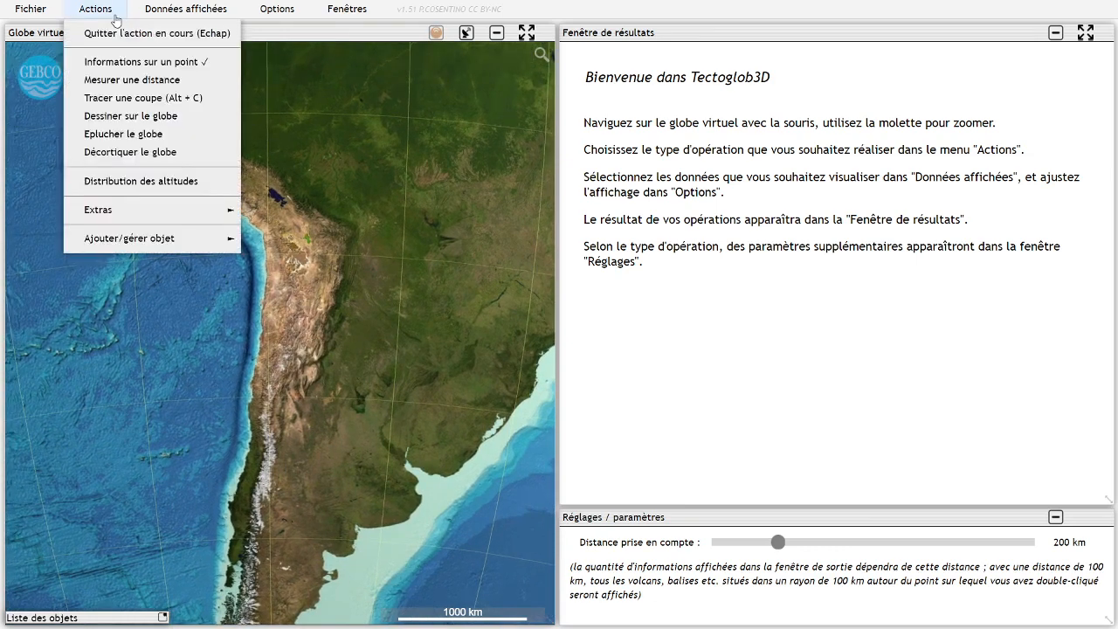
click(145, 97)
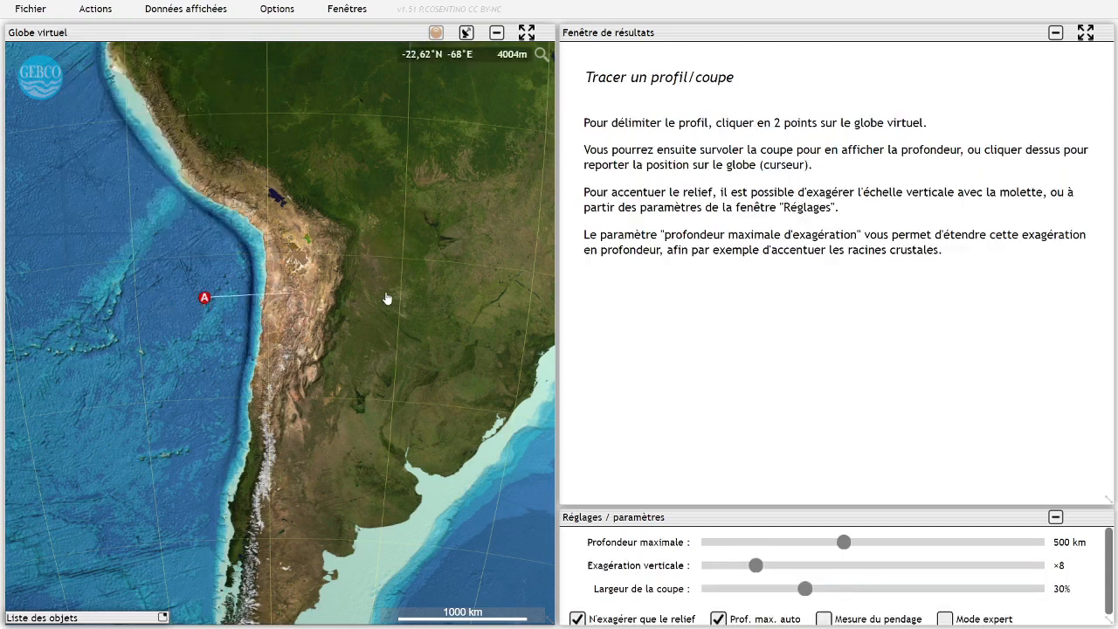
click(425, 297)
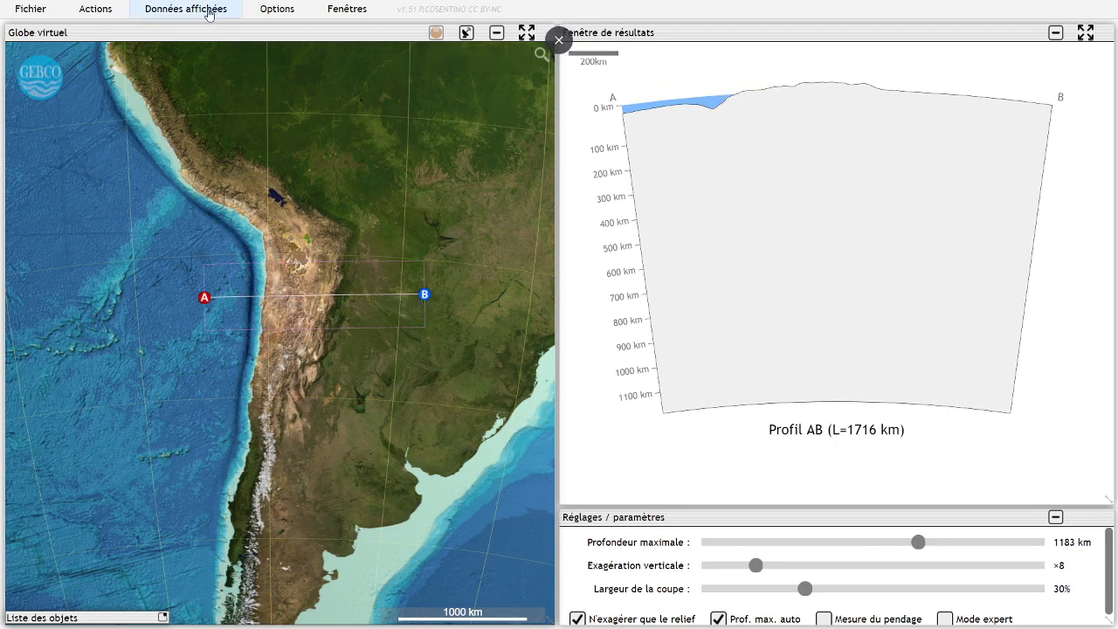
Display the earthquake foci (Foyers sismiques) and the volcanoes (Volcans) on the globe and the section.
click(210, 12)
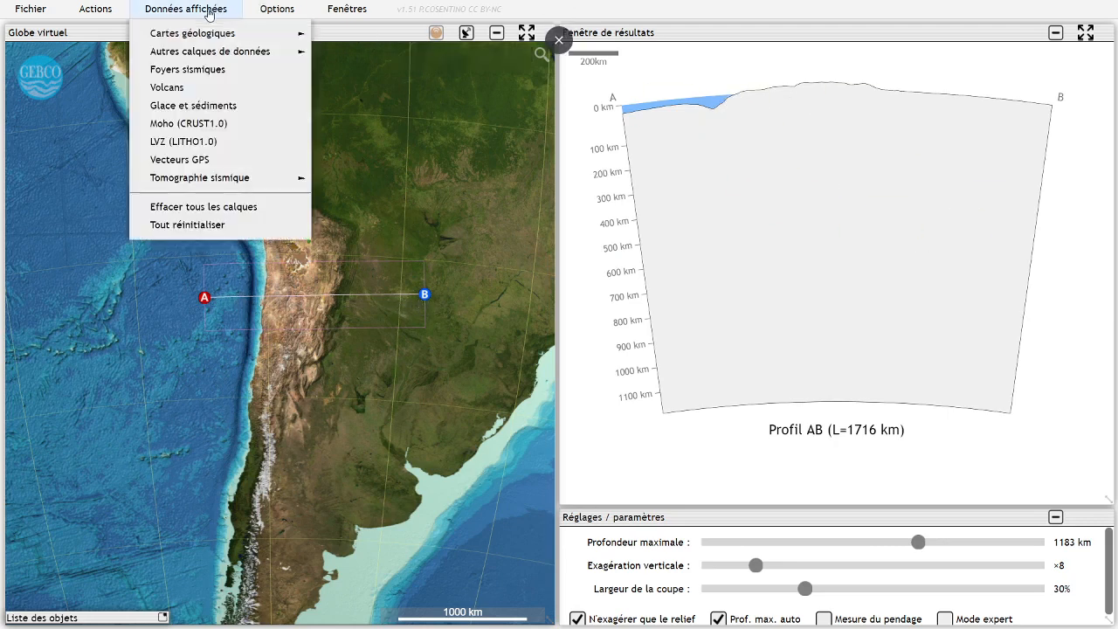
click(217, 79)
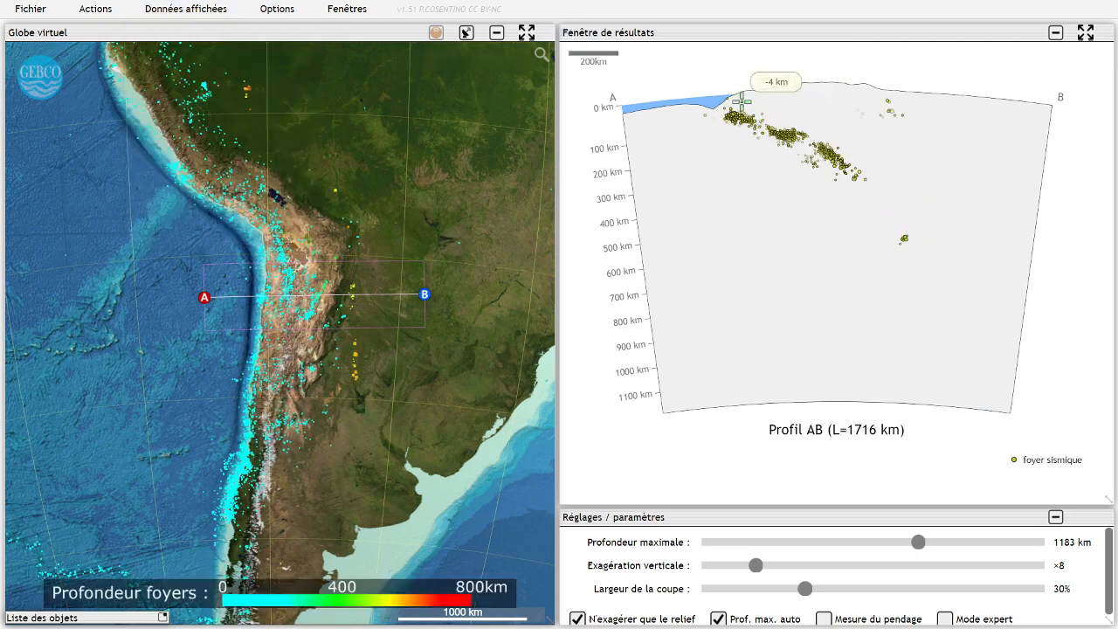
click(209, 9)
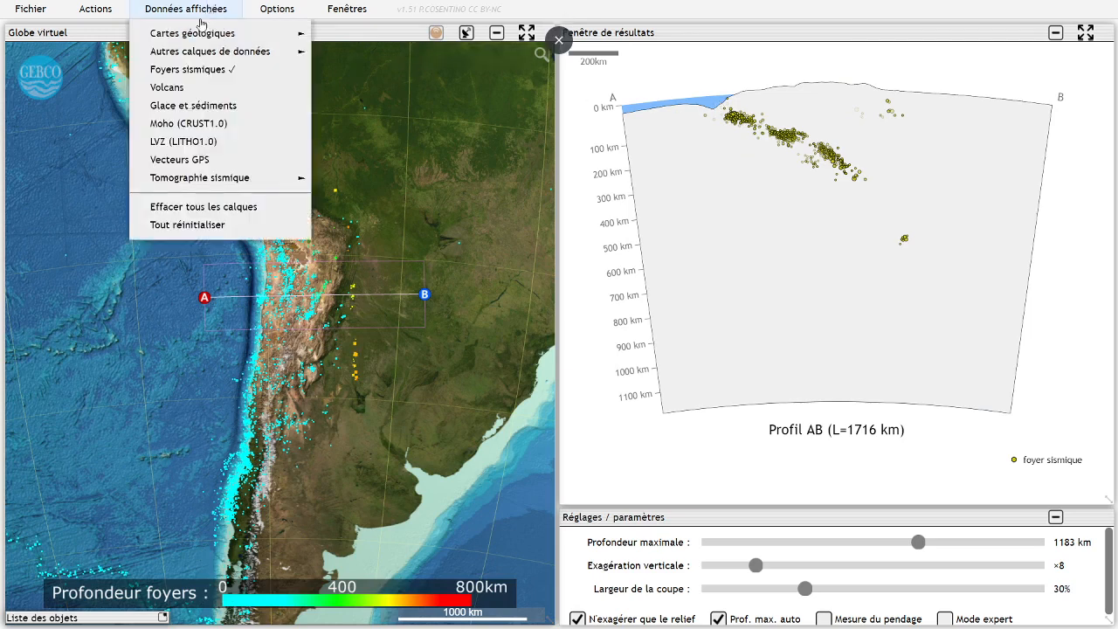
click(190, 88)
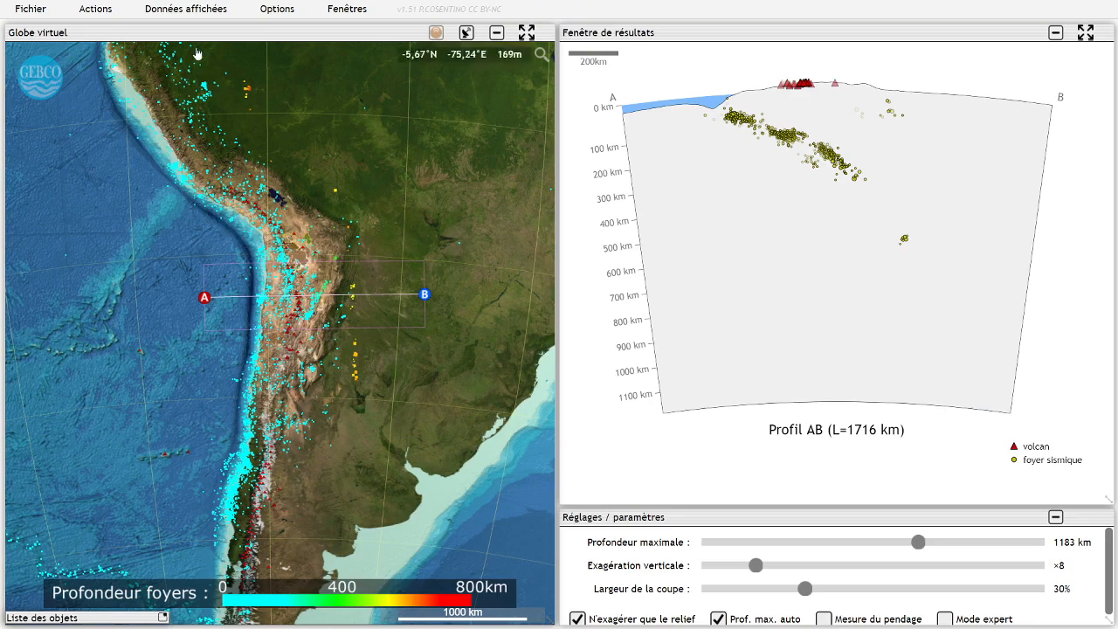
Display the Moho (CRUST1.0) layer and accept exaggerating the vertical scale of the crustal root.
click(201, 12)
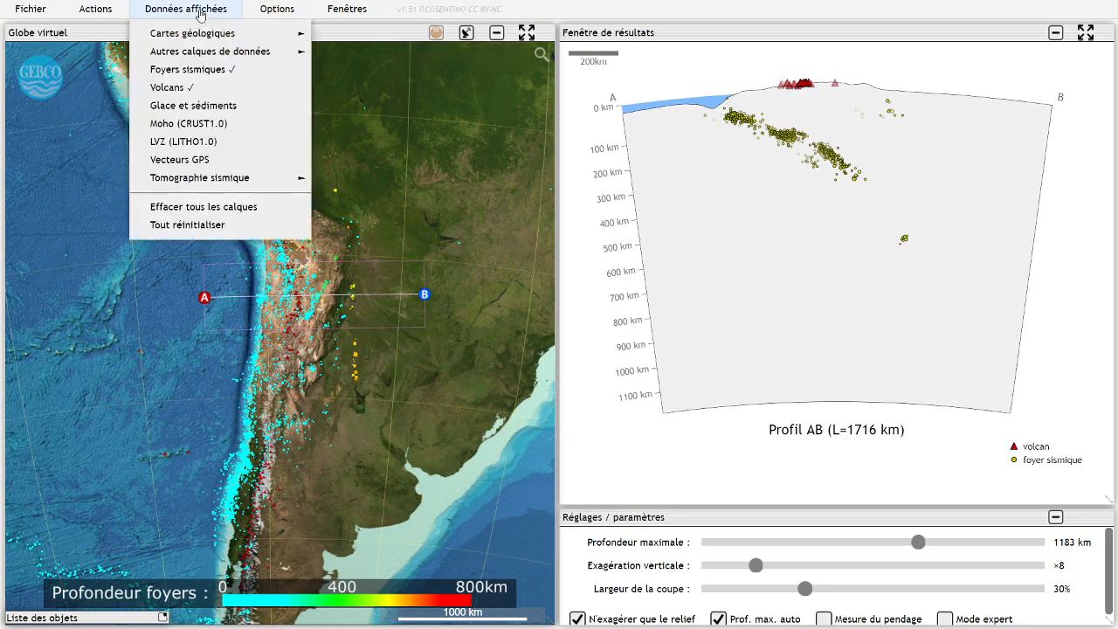
click(195, 124)
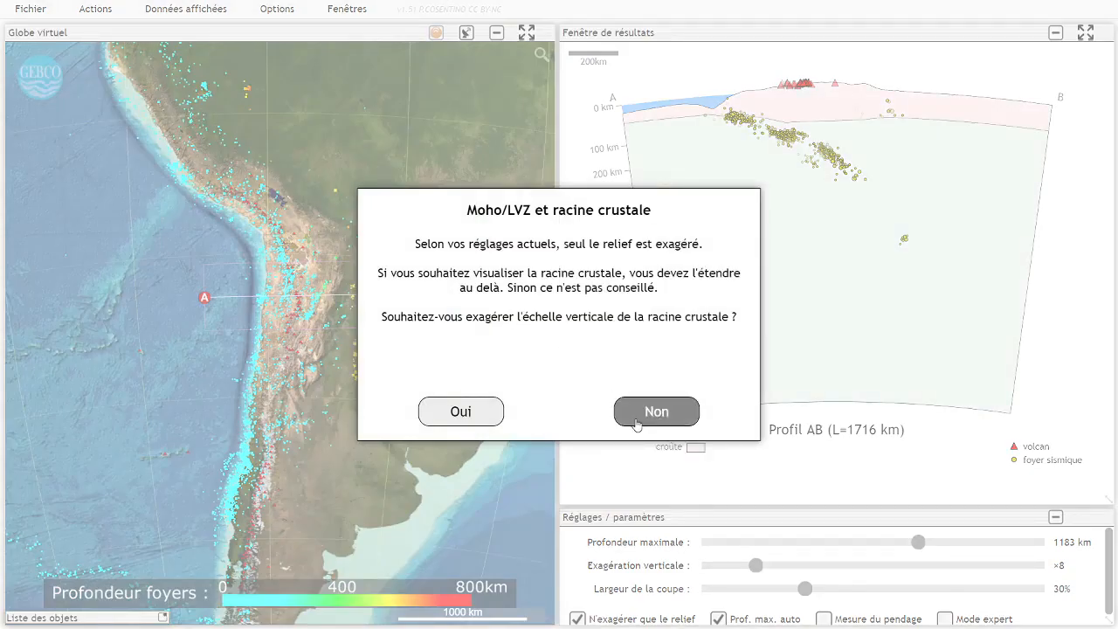
click(489, 417)
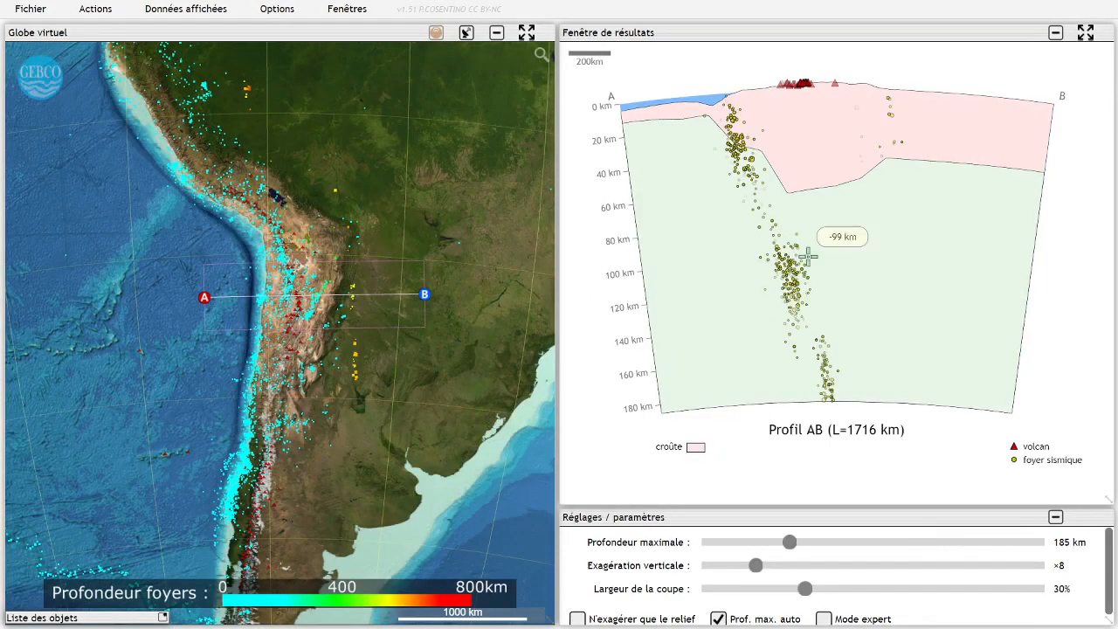
Hide the Moho (CRUST1.0) layer and restrict the vertical exaggeration to the relief only.
click(220, 9)
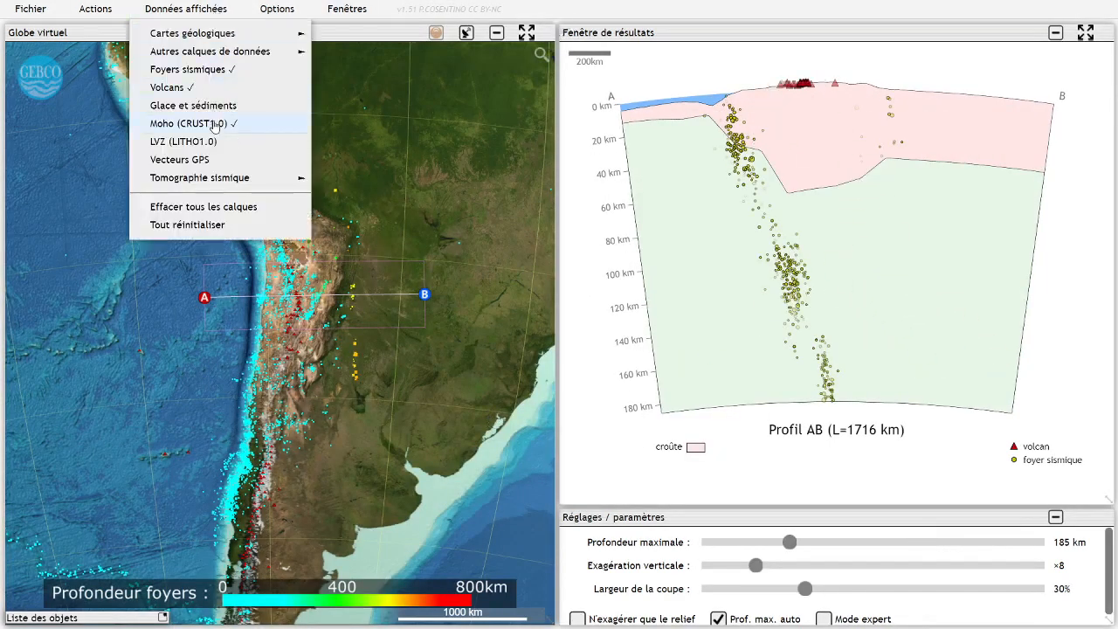
click(214, 123)
click(499, 412)
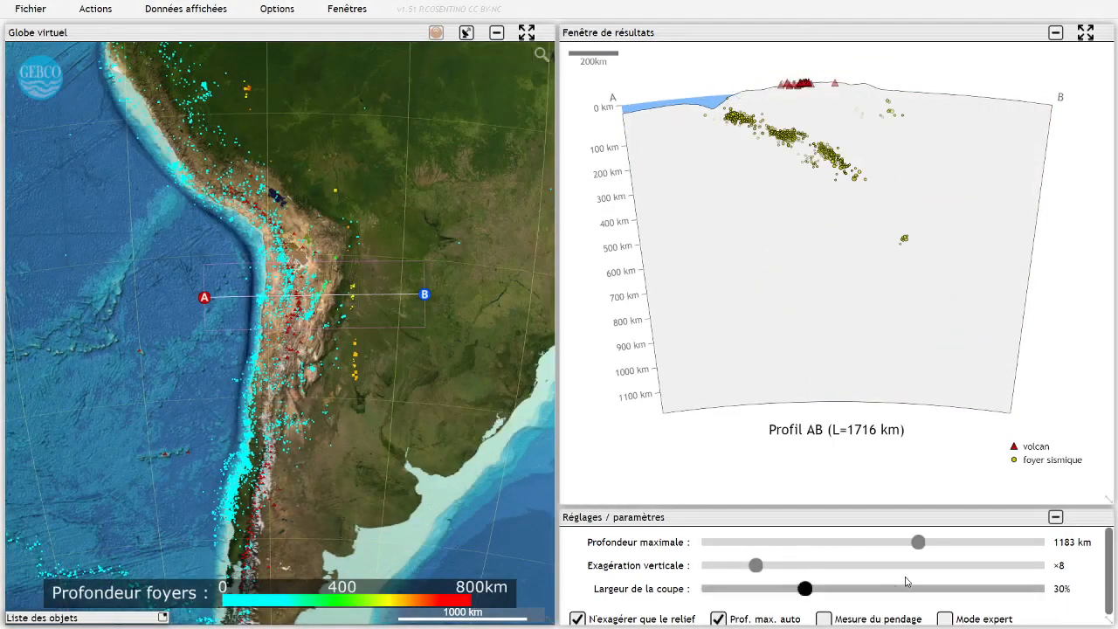
Set the section's maximum depth to 780 km and display the GAP-P4 seismic tomography model on it.
drag(918, 541, 877, 542)
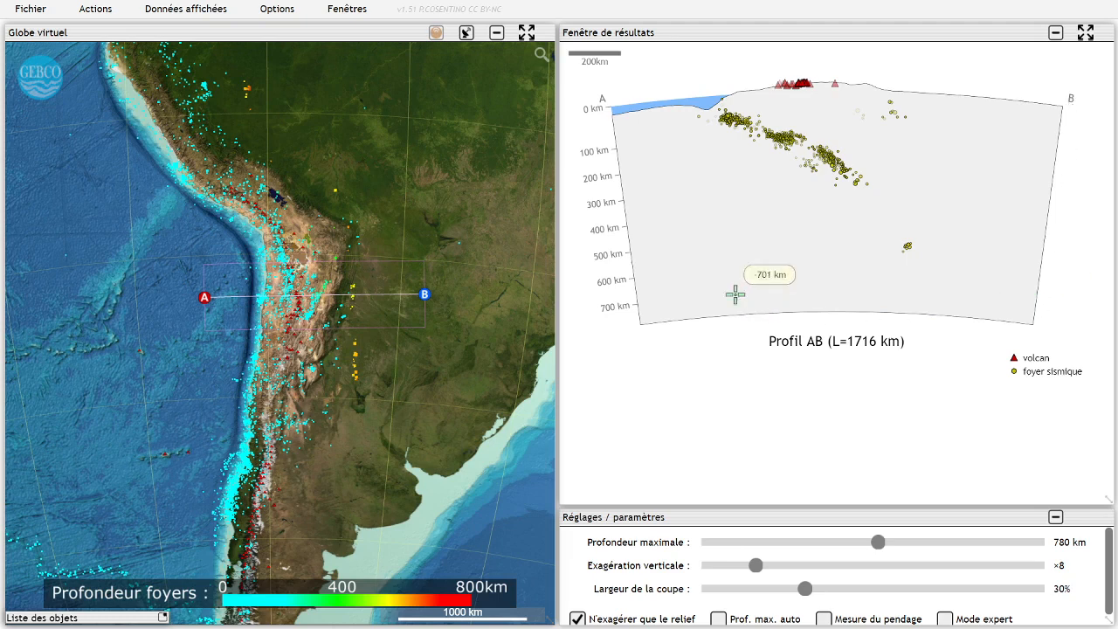
click(167, 7)
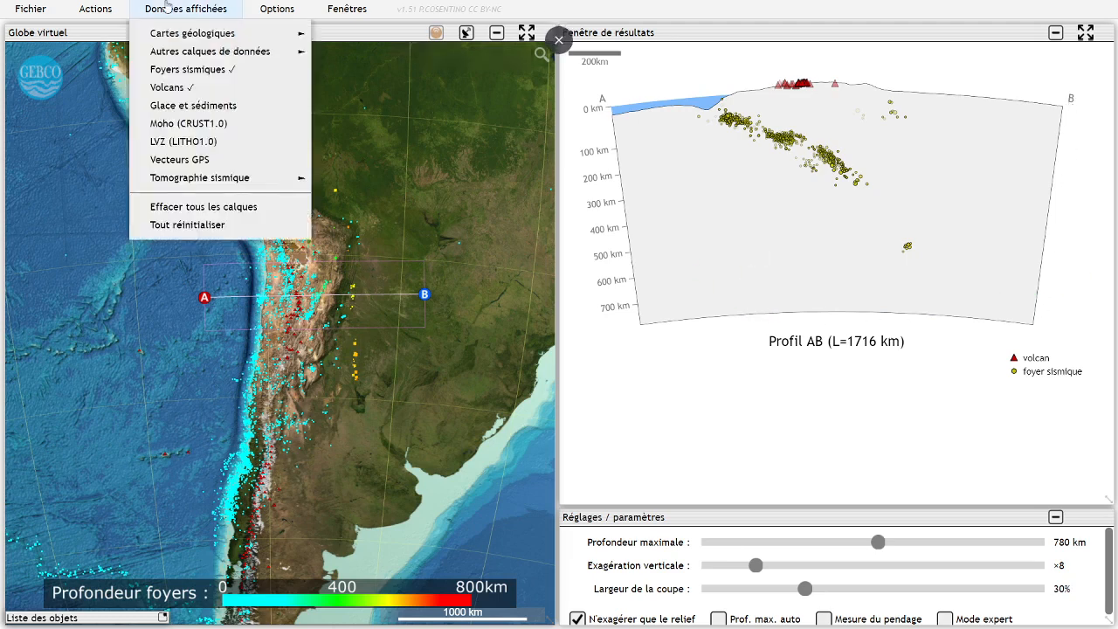
mouse_move(178, 183)
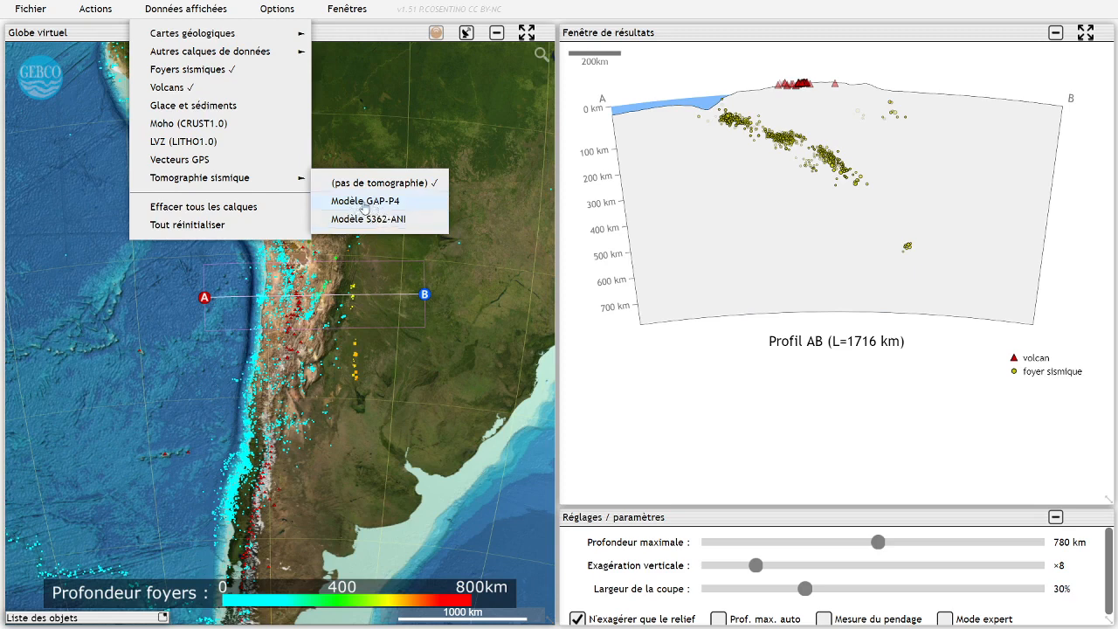
click(364, 202)
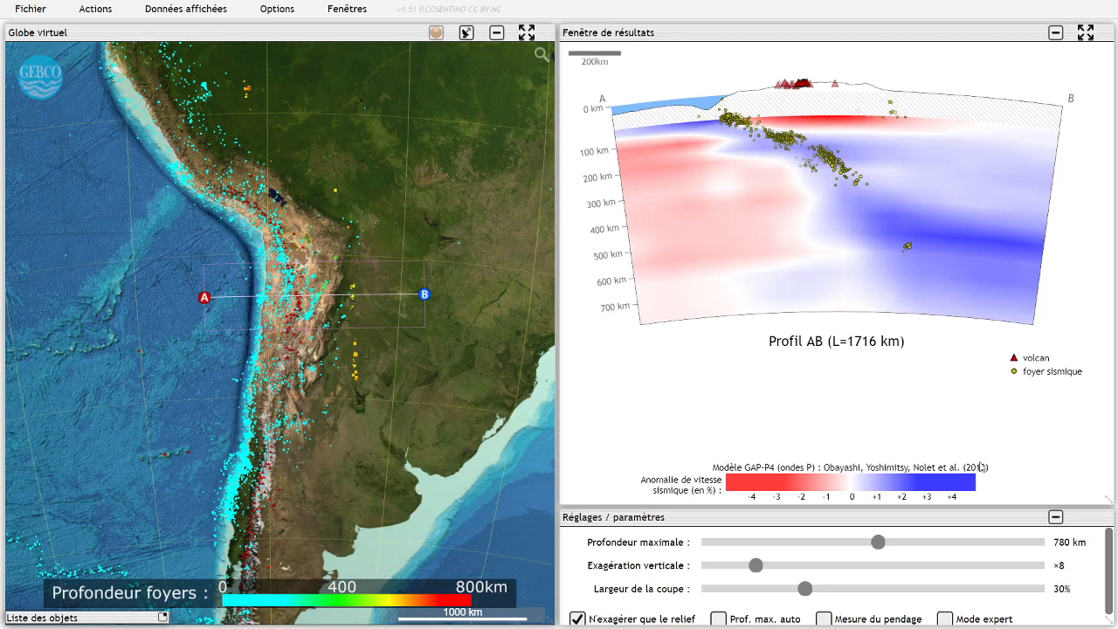
Set the tomography colour spectrum to Rouge/jaune/vert.
click(210, 11)
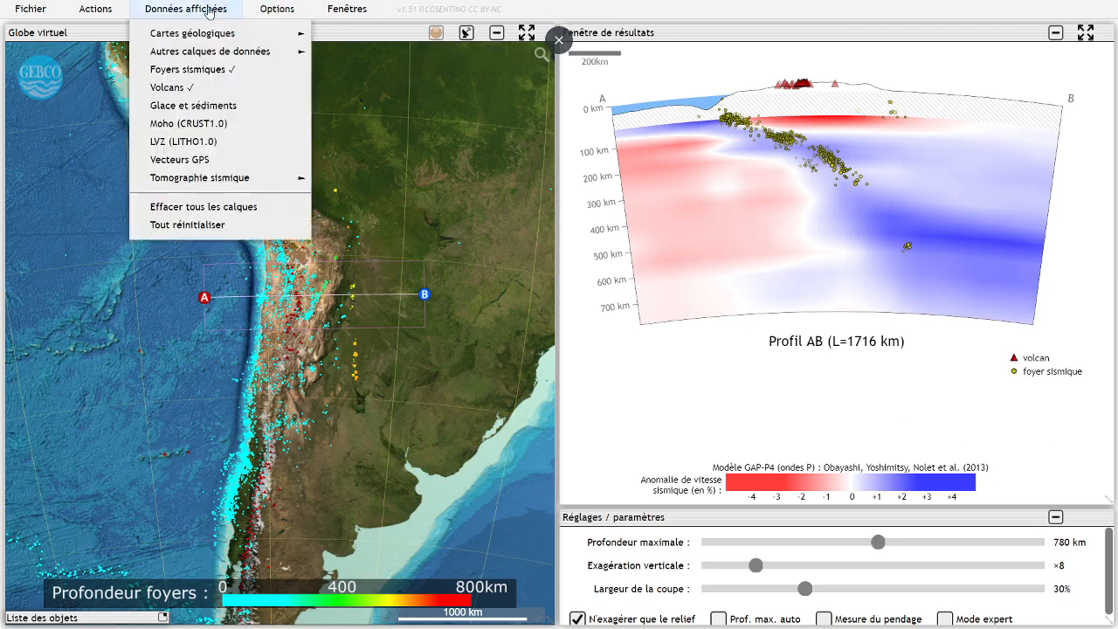
mouse_move(248, 8)
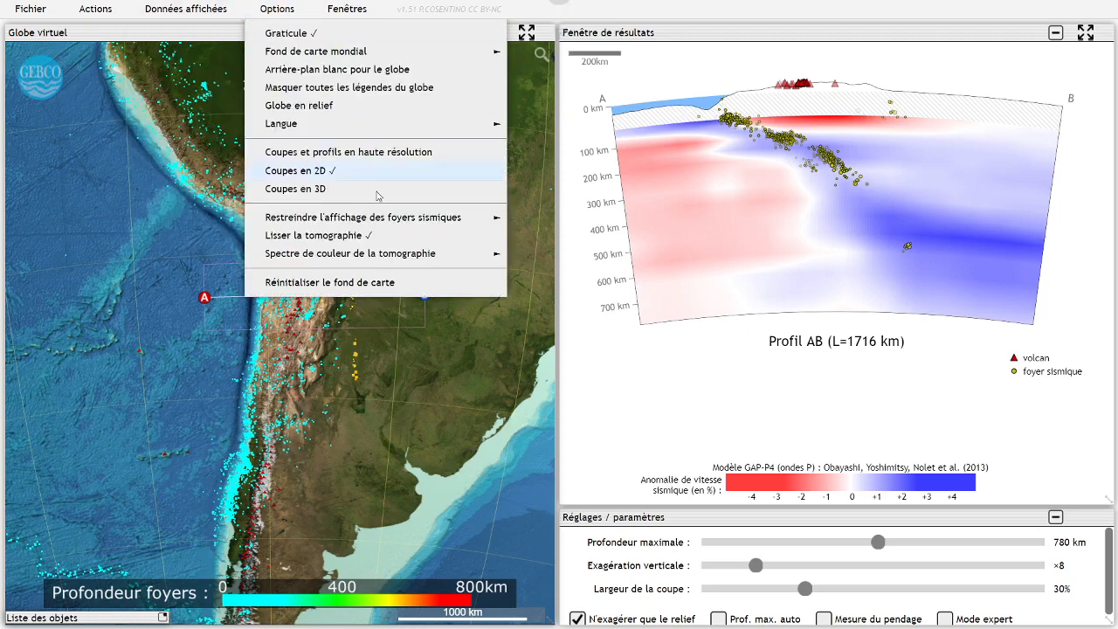
mouse_move(384, 260)
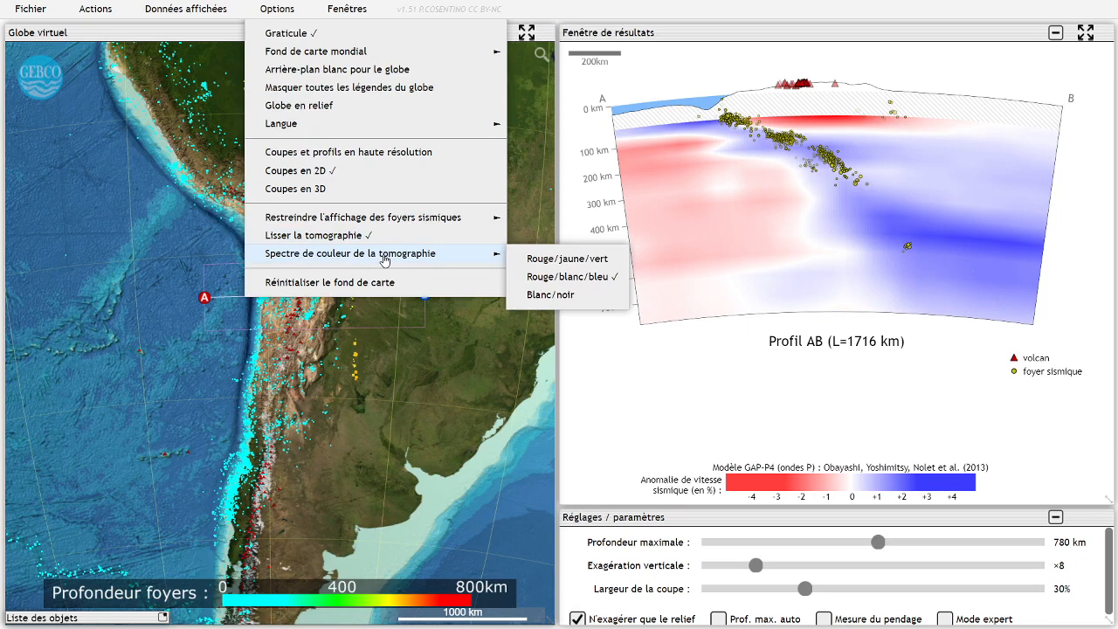
click(525, 262)
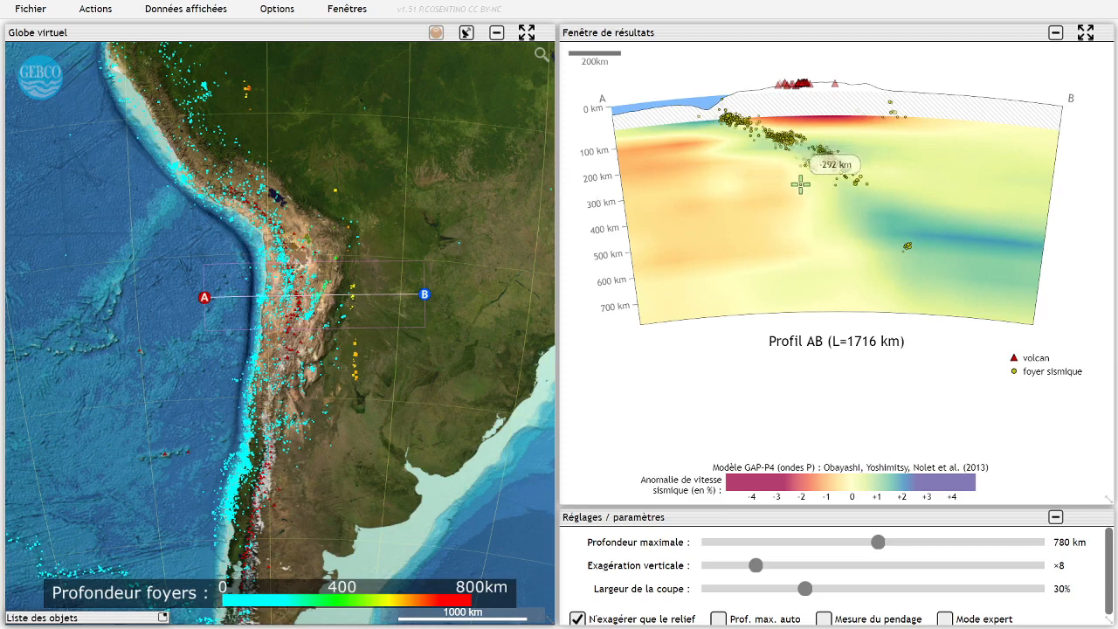
Switch the section to 3D display, inspect the anomaly volumes from several angles and set the section width to 65%.
click(270, 16)
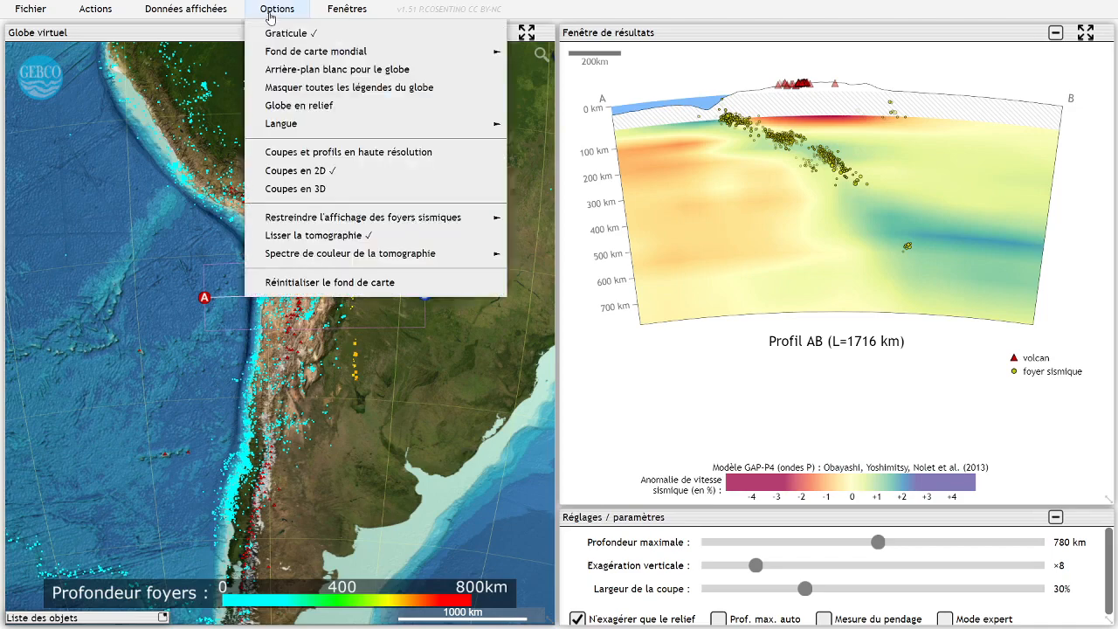
click(320, 188)
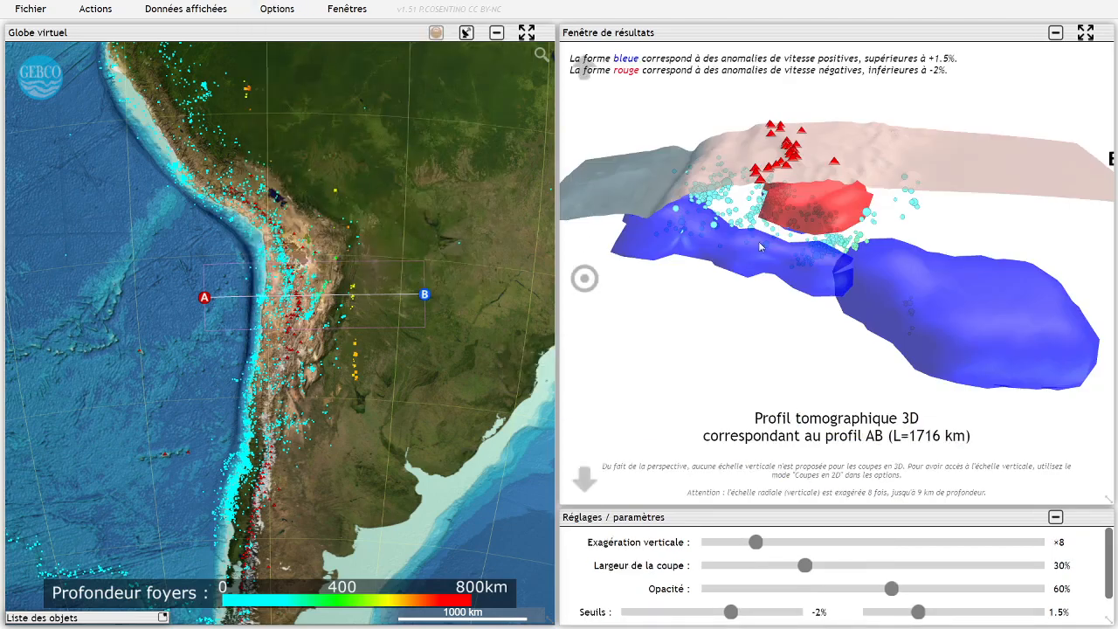
drag(759, 247, 694, 196)
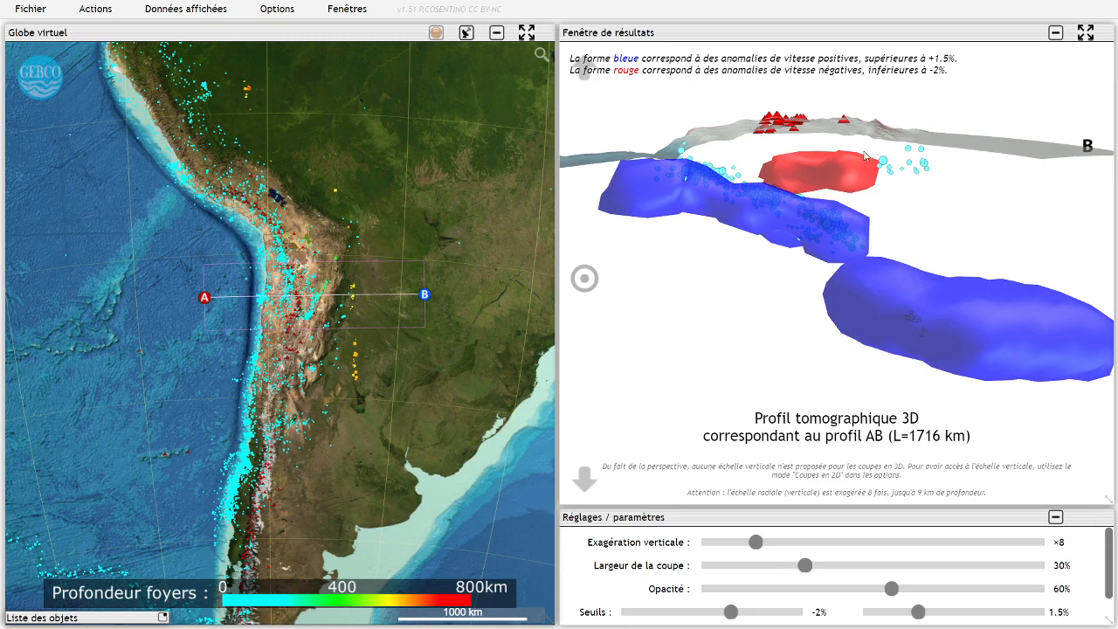
drag(866, 156, 774, 198)
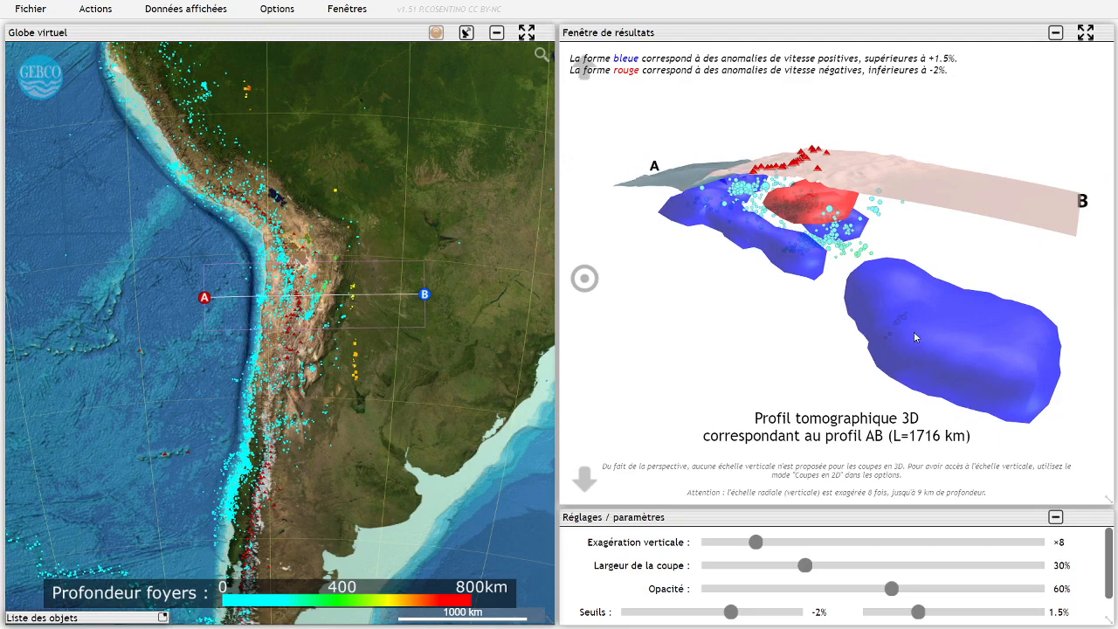
drag(905, 210, 822, 285)
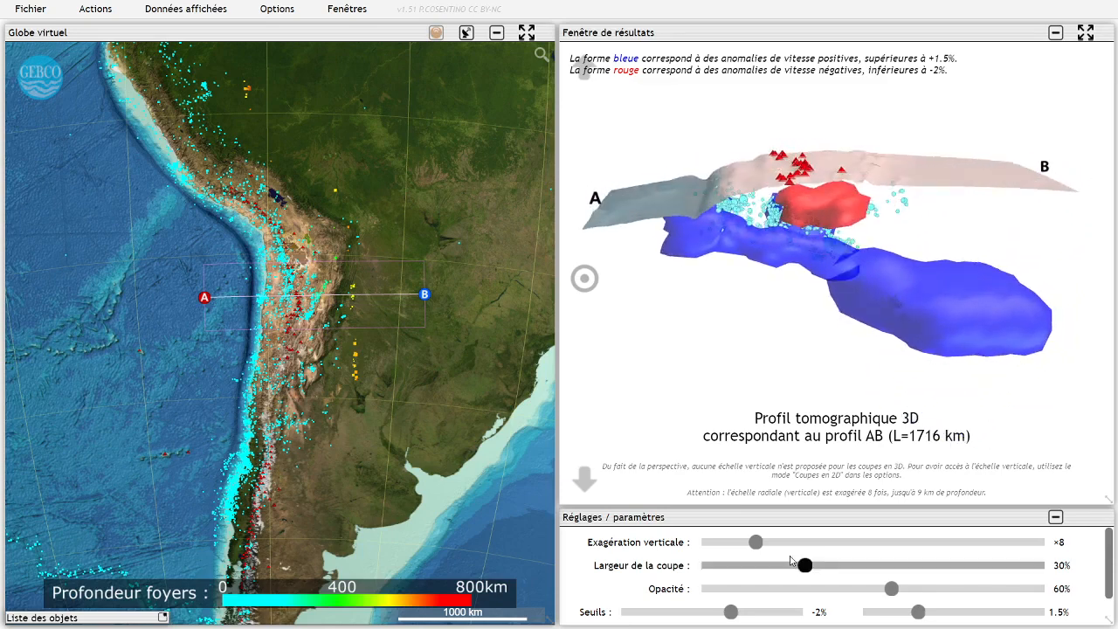
drag(807, 567, 921, 567)
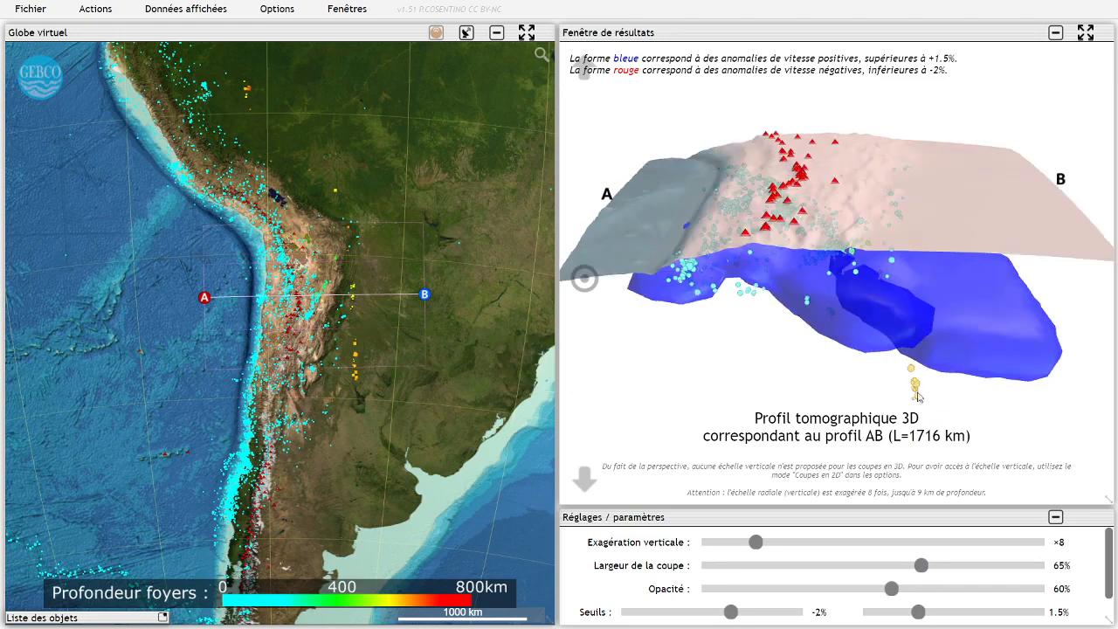
Set the velocity anomaly thresholds to -1.23% for the negative volumes and 1.25% for the positive ones.
drag(846, 357, 856, 320)
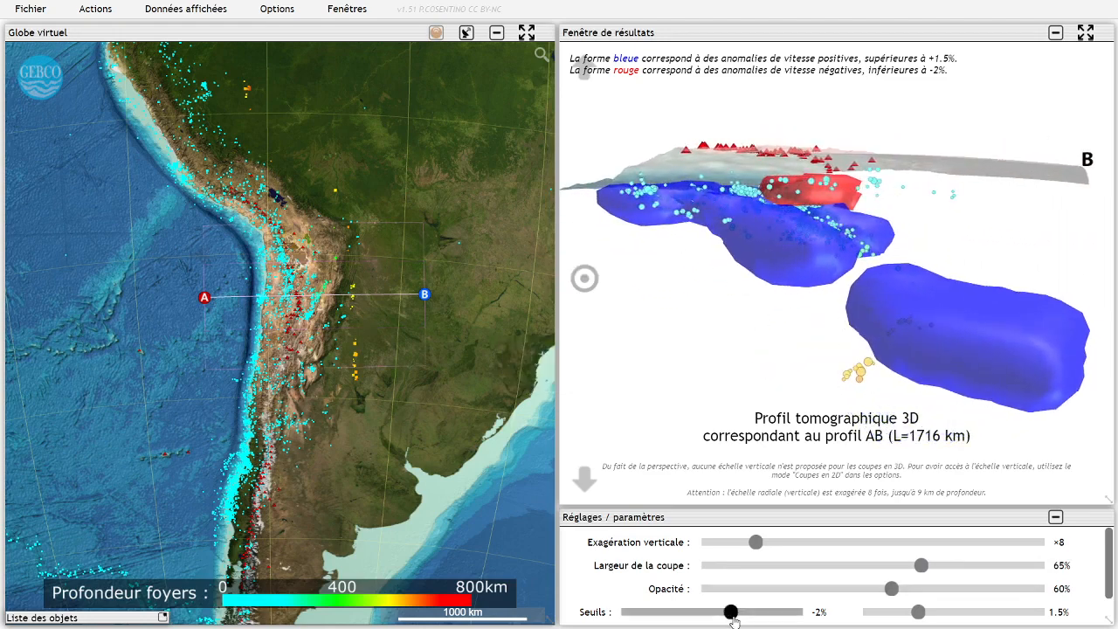
drag(732, 619, 756, 615)
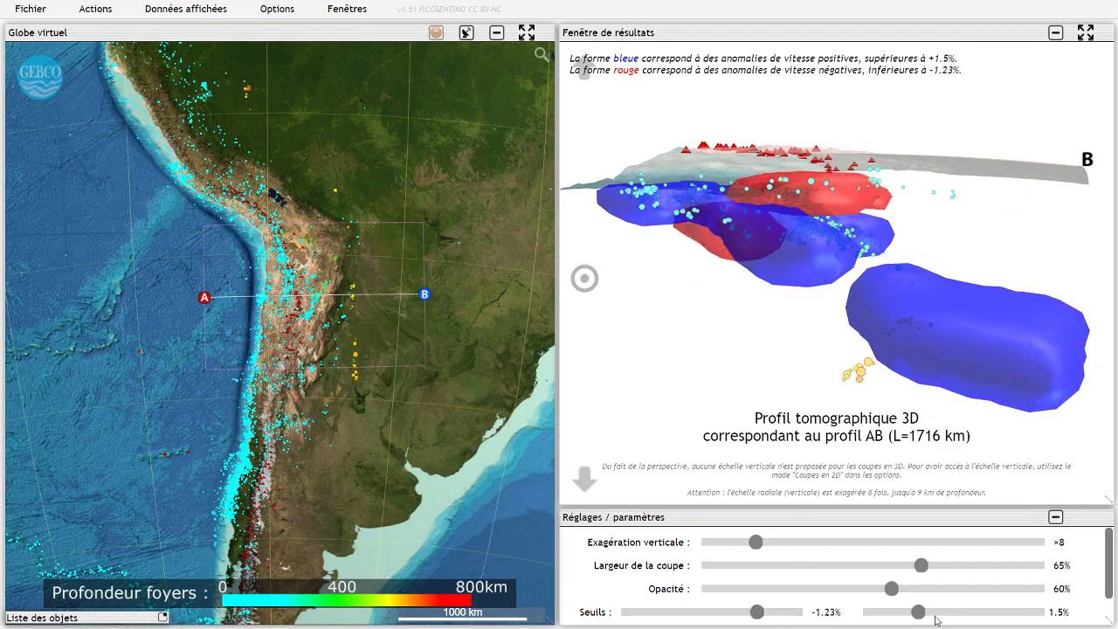
drag(918, 613, 910, 618)
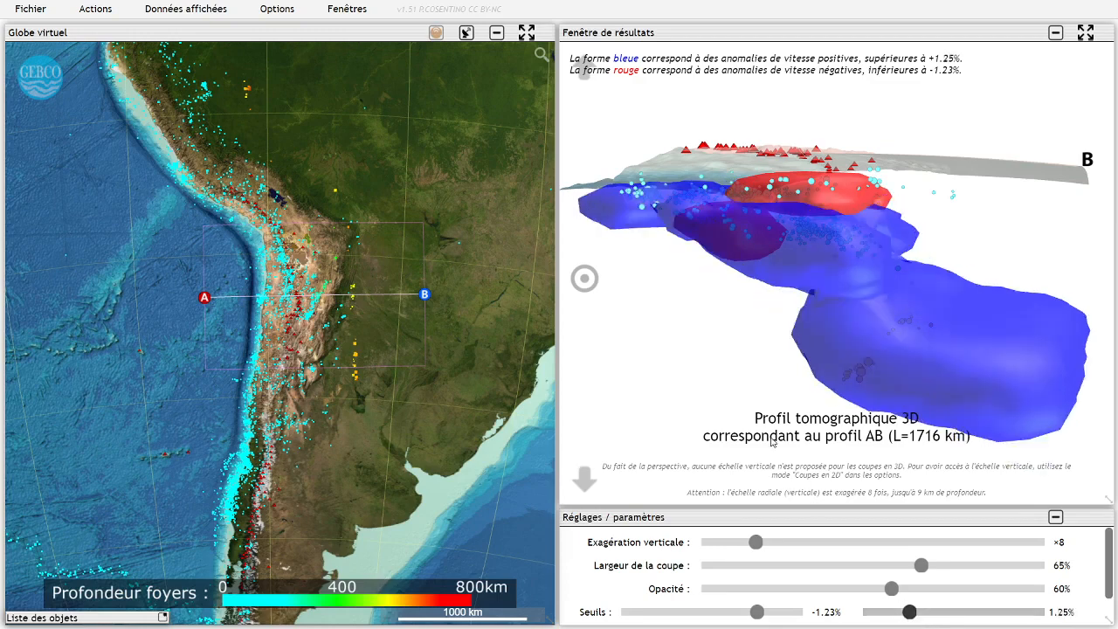
Set the 3D profile's vertical exaggeration to ×26,5 and its opacity to 100%.
drag(770, 440, 780, 353)
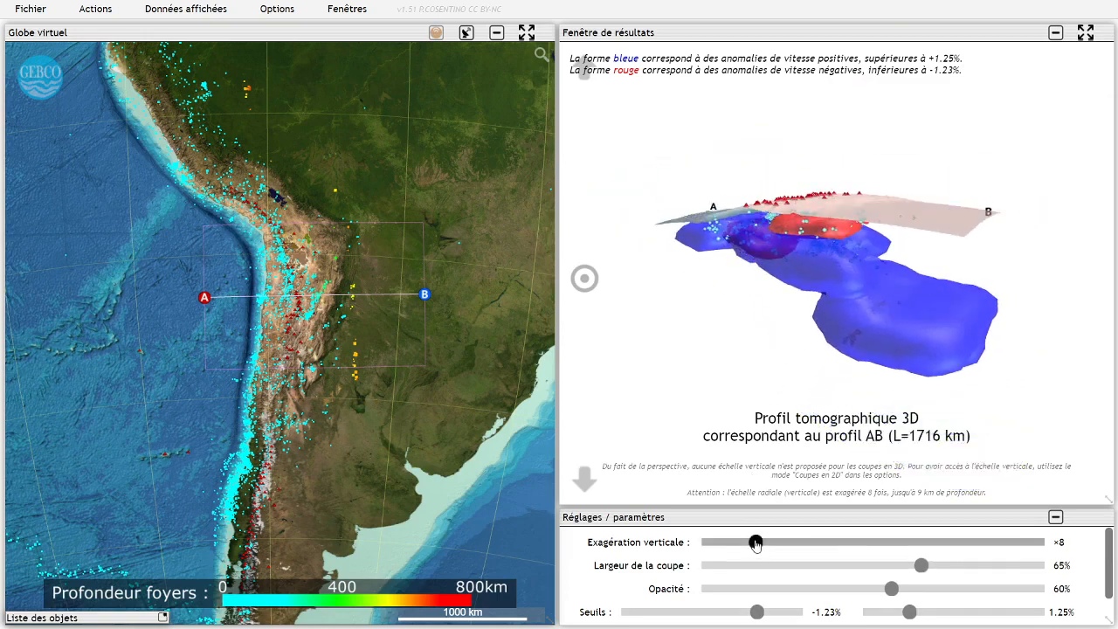
drag(756, 542, 881, 548)
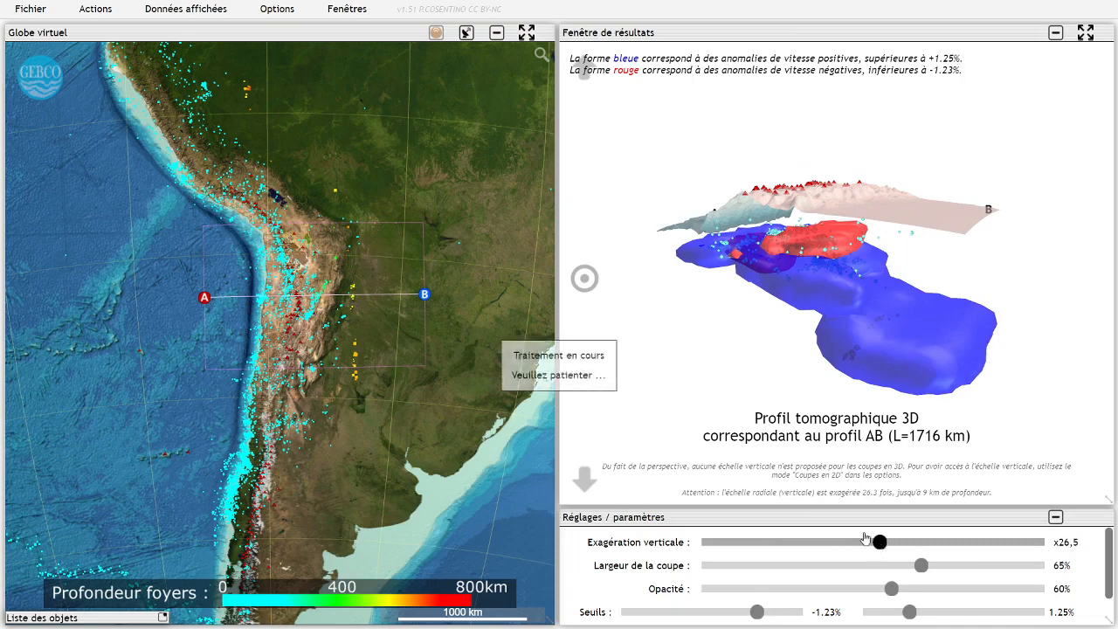
drag(852, 339, 888, 351)
scroll(751, 275, up, 2)
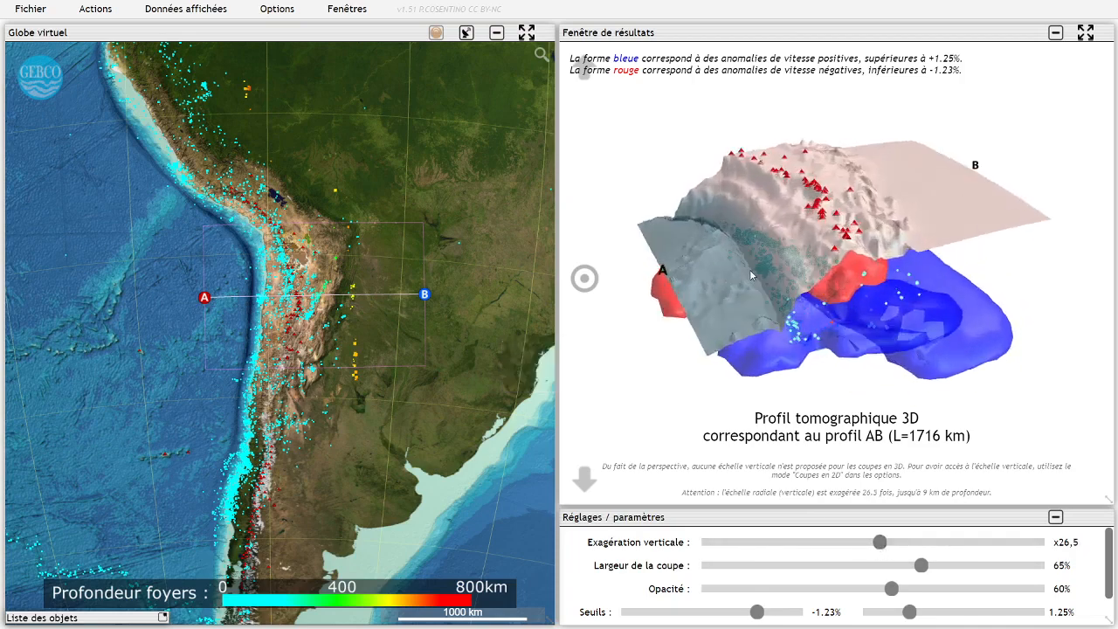
drag(891, 589, 1070, 594)
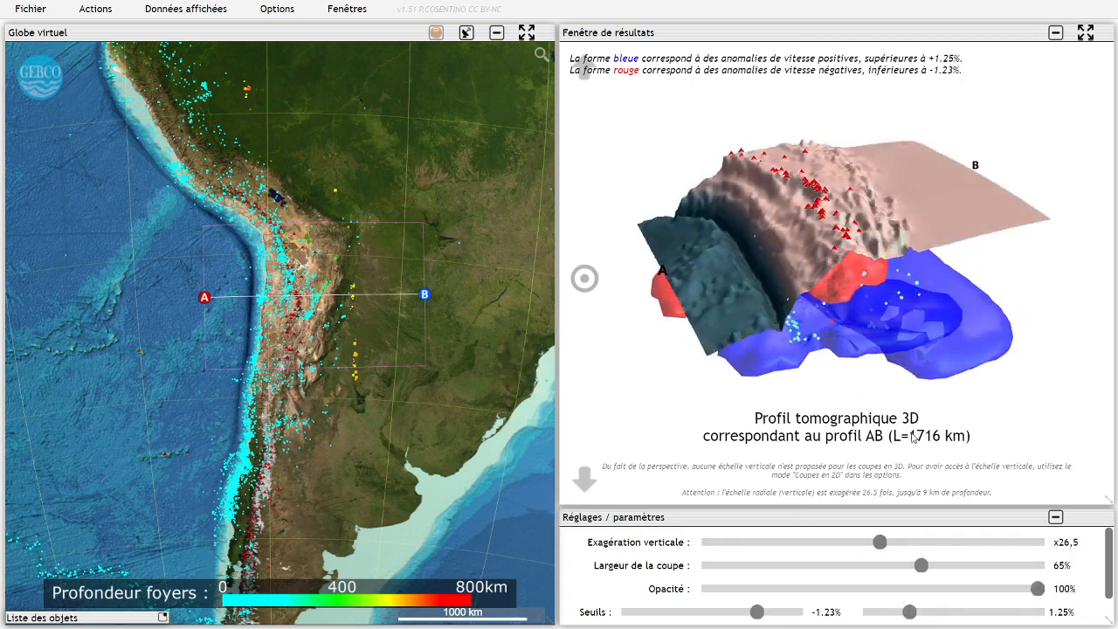
View the 3D profile from the side and turn off N'exagérer que le relief.
drag(812, 297, 874, 370)
scroll(784, 370, down, 4)
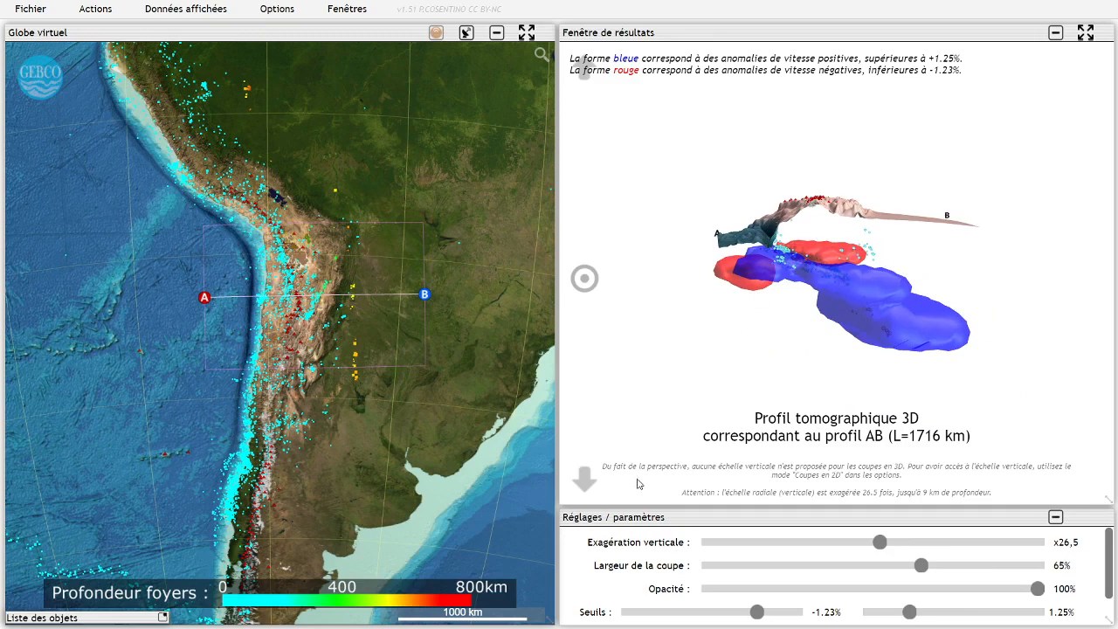
scroll(618, 560, down, 1)
click(578, 610)
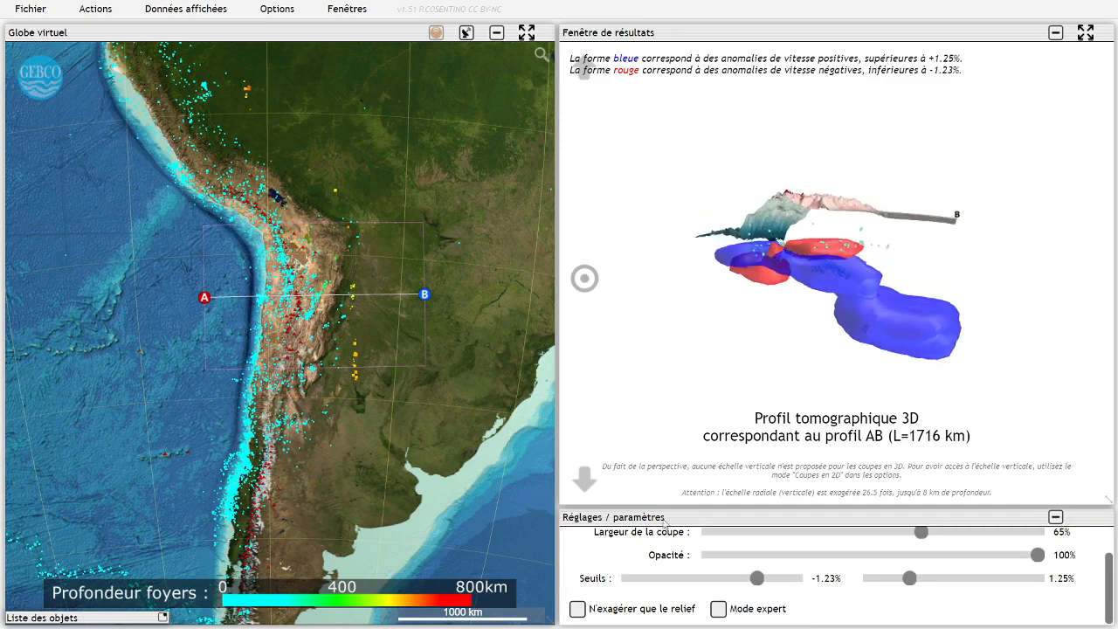
drag(862, 309, 853, 345)
Display the Moho (CRUST1.0) data on the 3D profile and inspect the crust block above the anomaly volumes.
click(102, 13)
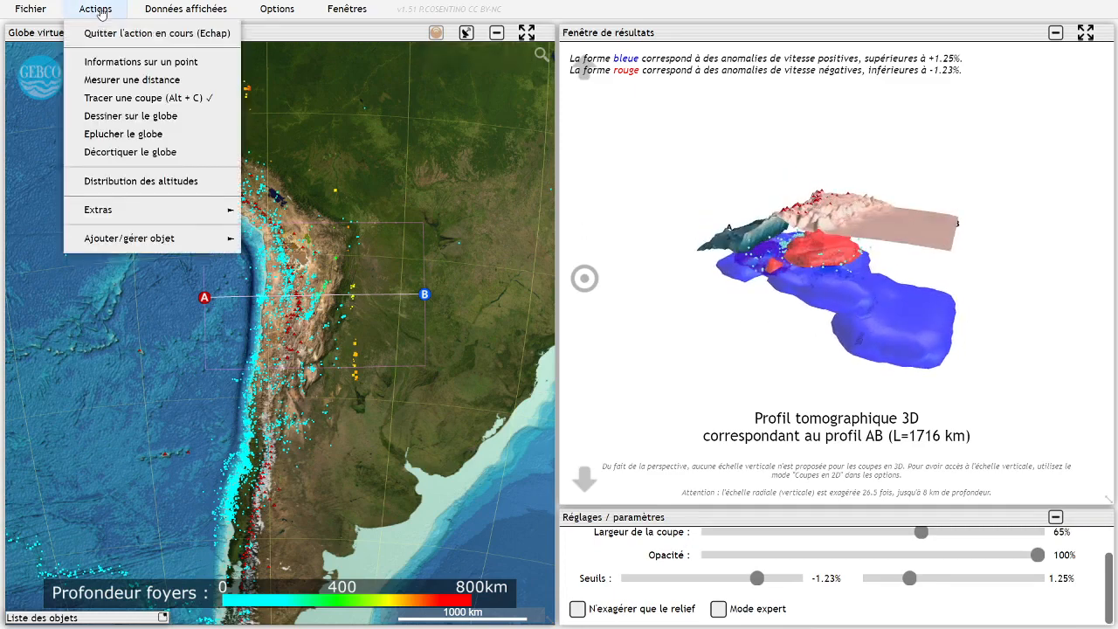
mouse_move(198, 21)
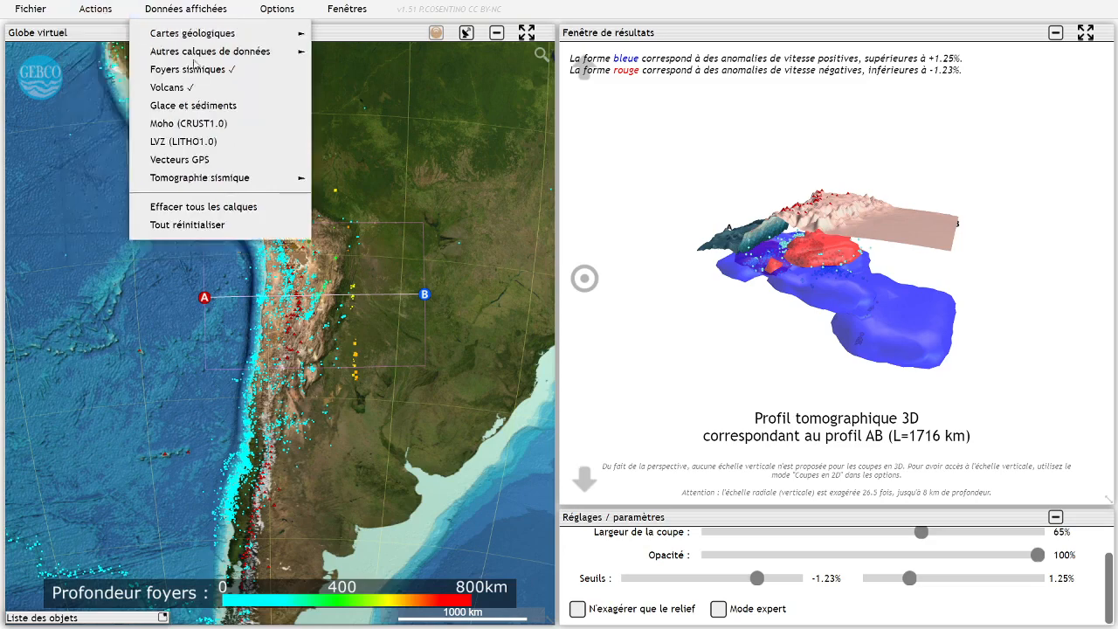
click(202, 125)
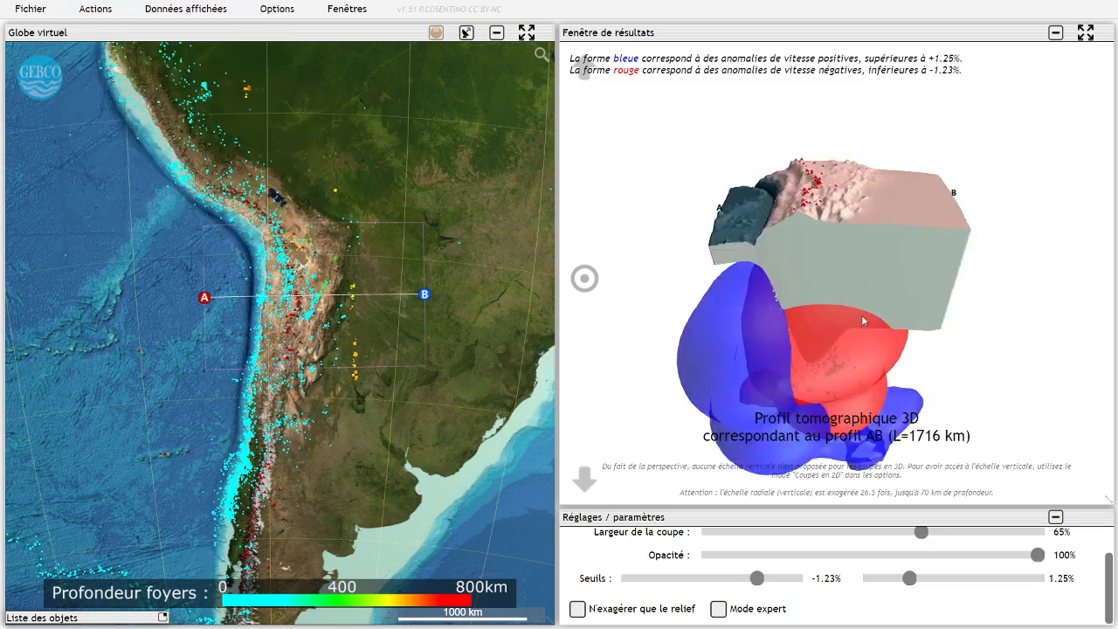
drag(863, 322, 823, 280)
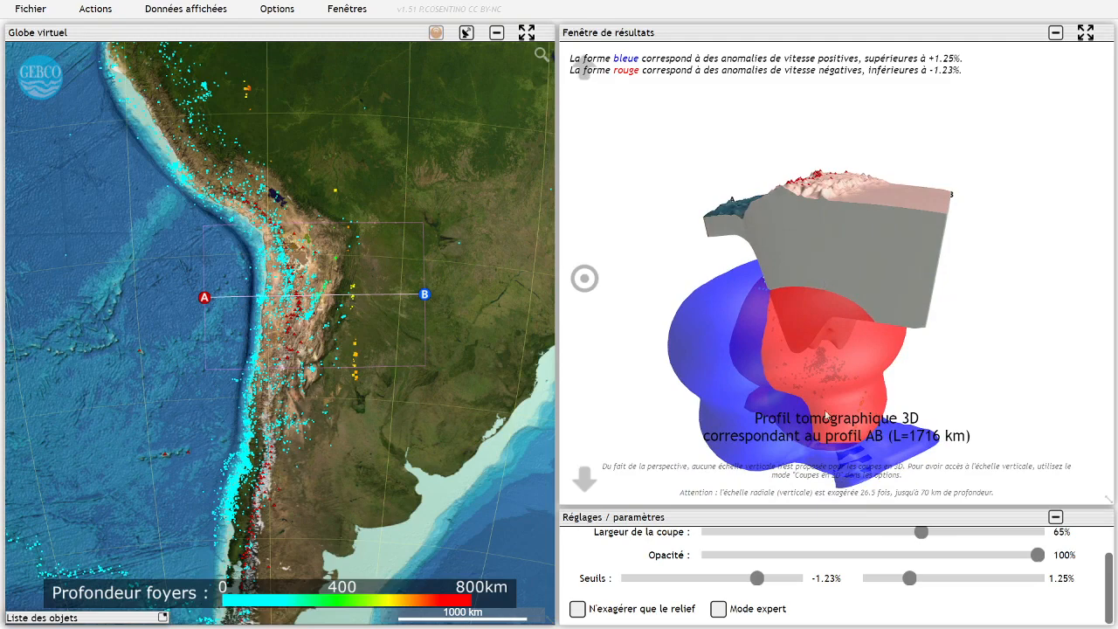
Set the 3D profile's vertical exaggeration to ×1 and inspect the crust, volcanoes and anomaly volumes up close from several angles.
scroll(802, 559, up, 2)
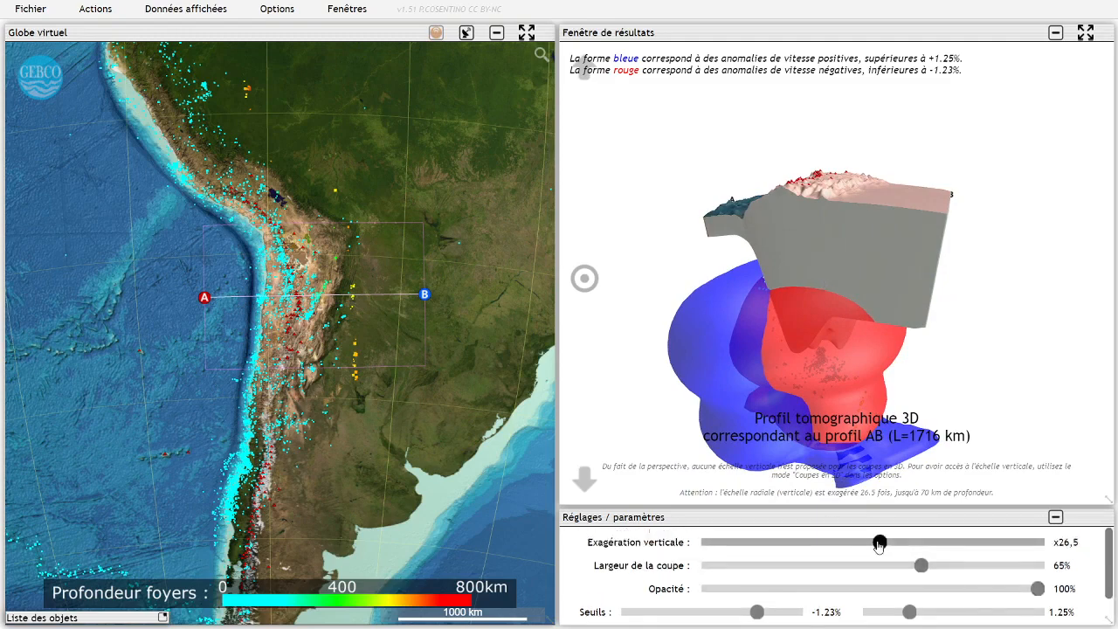
drag(880, 543, 706, 560)
scroll(818, 289, up, 4)
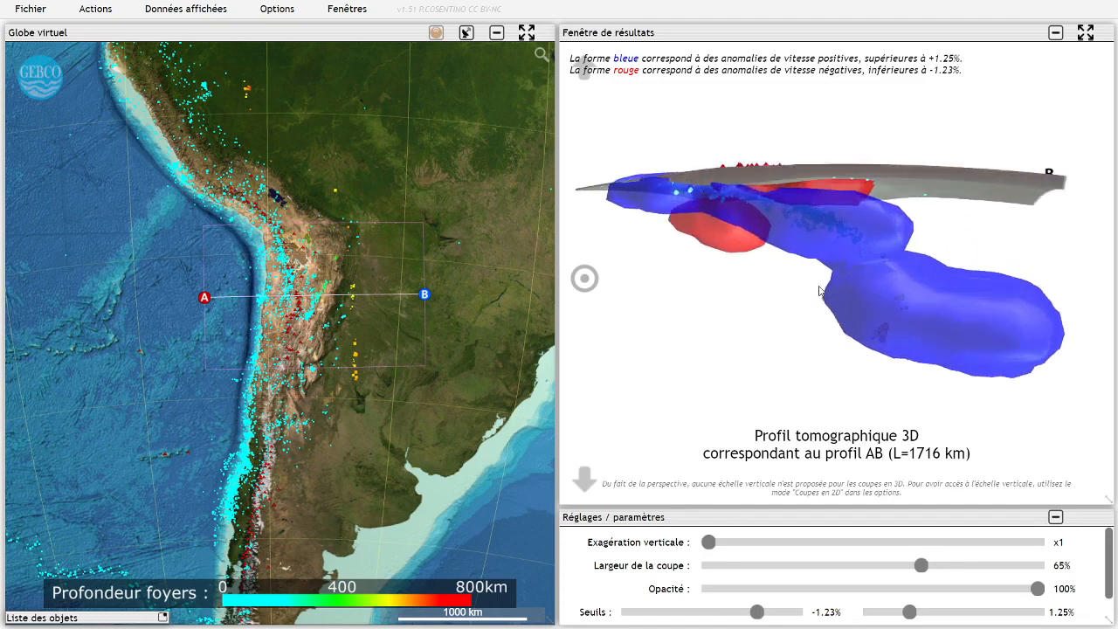
drag(838, 278, 805, 259)
scroll(842, 297, up, 3)
scroll(880, 312, up, 3)
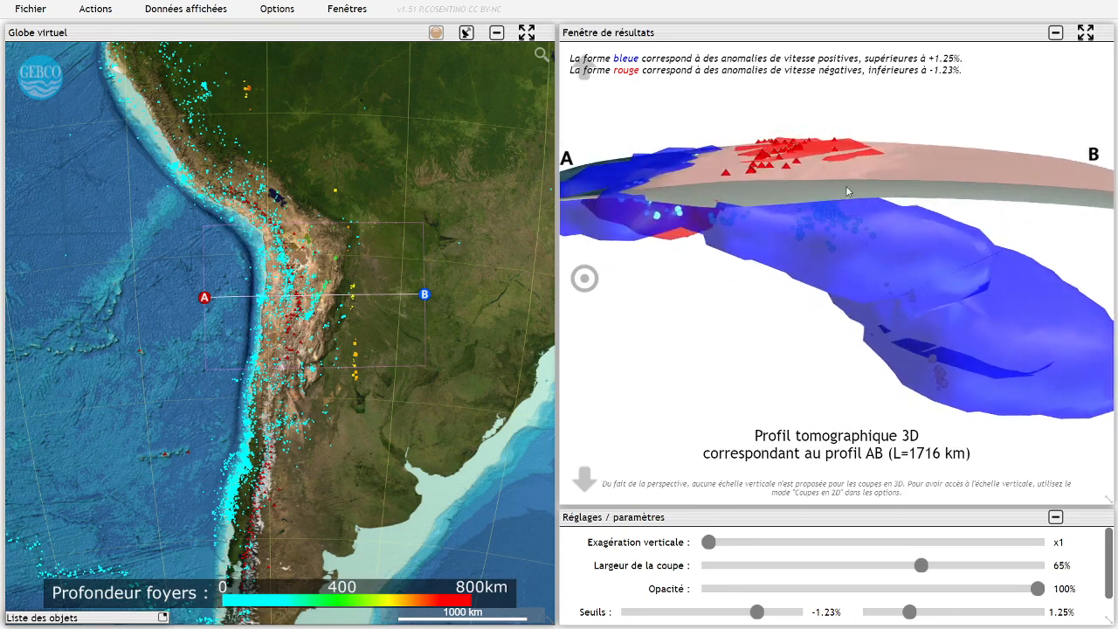
drag(847, 191, 812, 255)
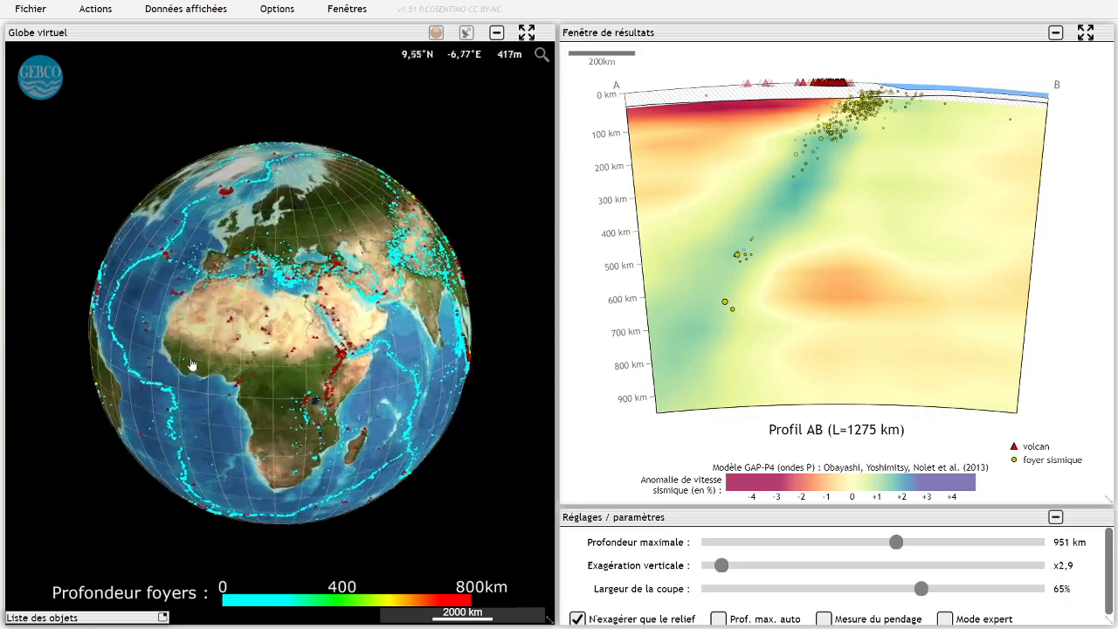
Draw a section about 2264 km long across the Mid-Atlantic Ridge in the North Atlantic, from northwest to southeast.
drag(193, 365, 406, 381)
scroll(305, 357, up, 6)
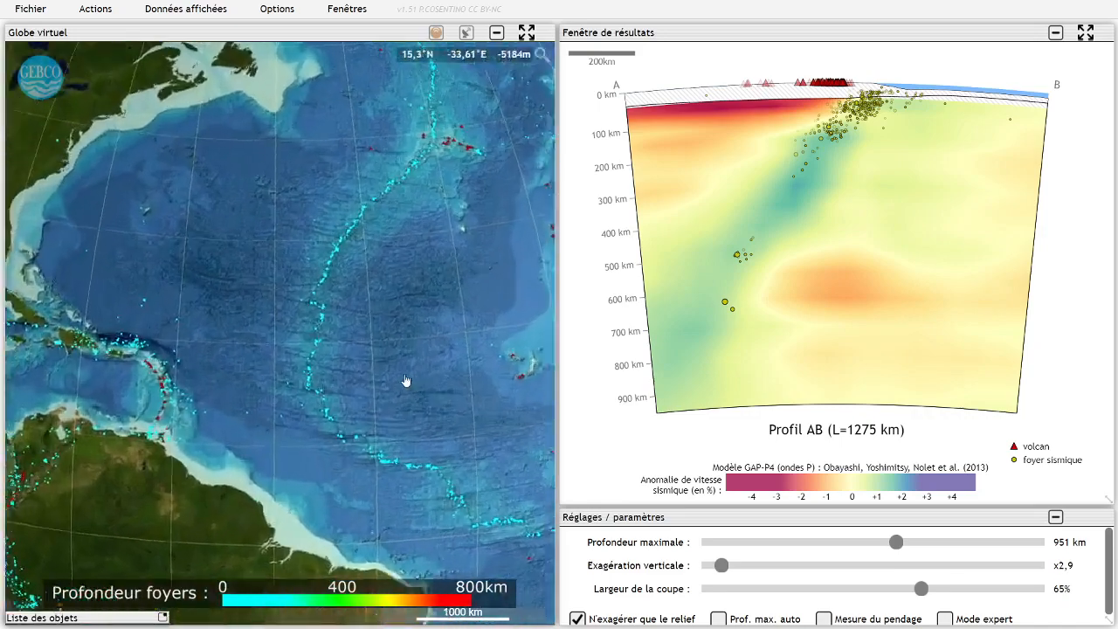
scroll(407, 380, up, 4)
drag(289, 223, 218, 250)
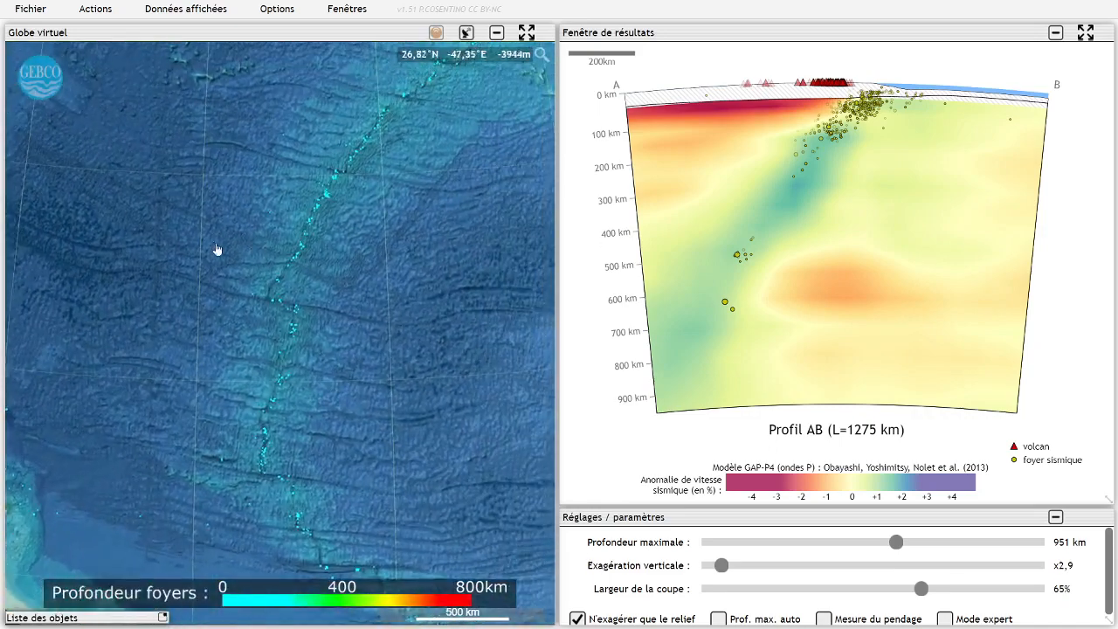
click(132, 161)
click(510, 347)
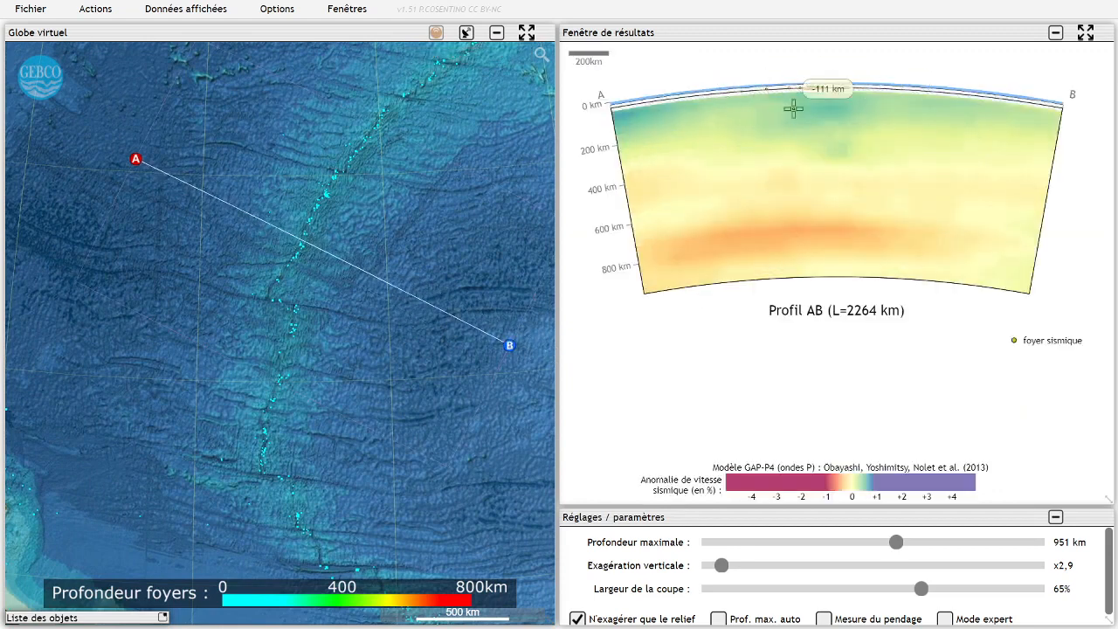
Change the seismic tomography model to S362-ANI (ondes S).
click(185, 9)
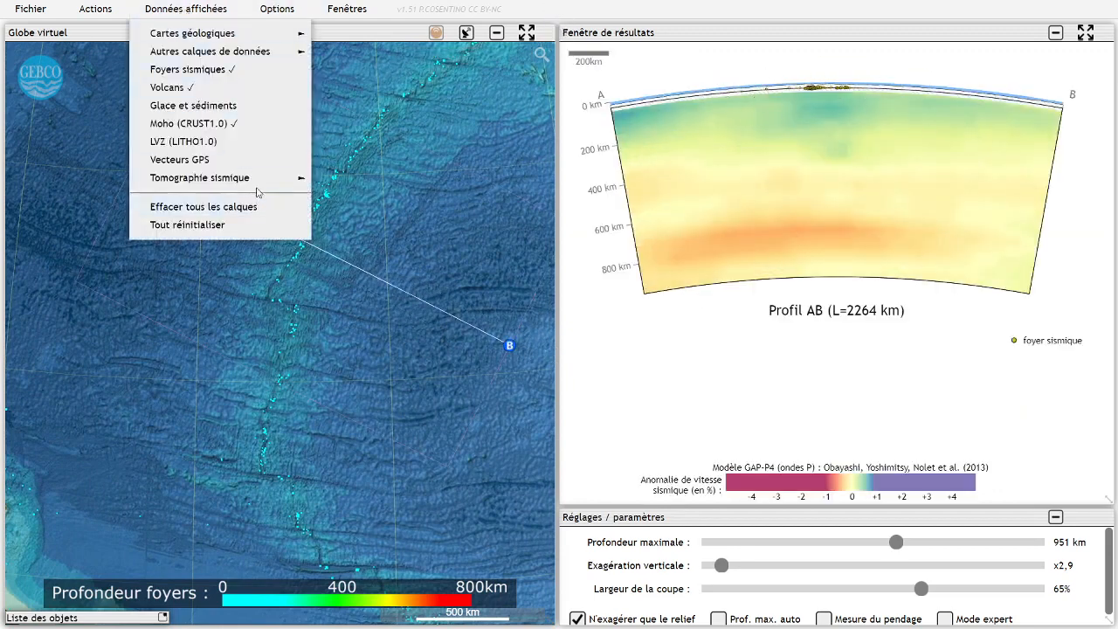
mouse_move(258, 187)
click(381, 222)
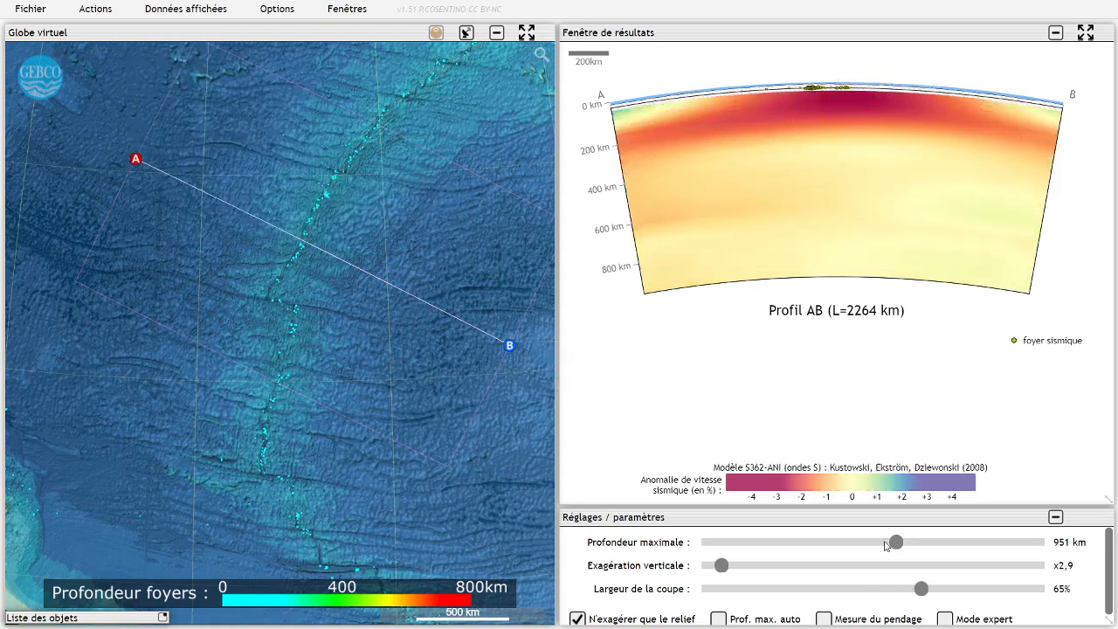
Redraw the section across the Mid-Atlantic Ridge about 5310 km long, from off North America to off West Africa.
scroll(274, 165, down, 3)
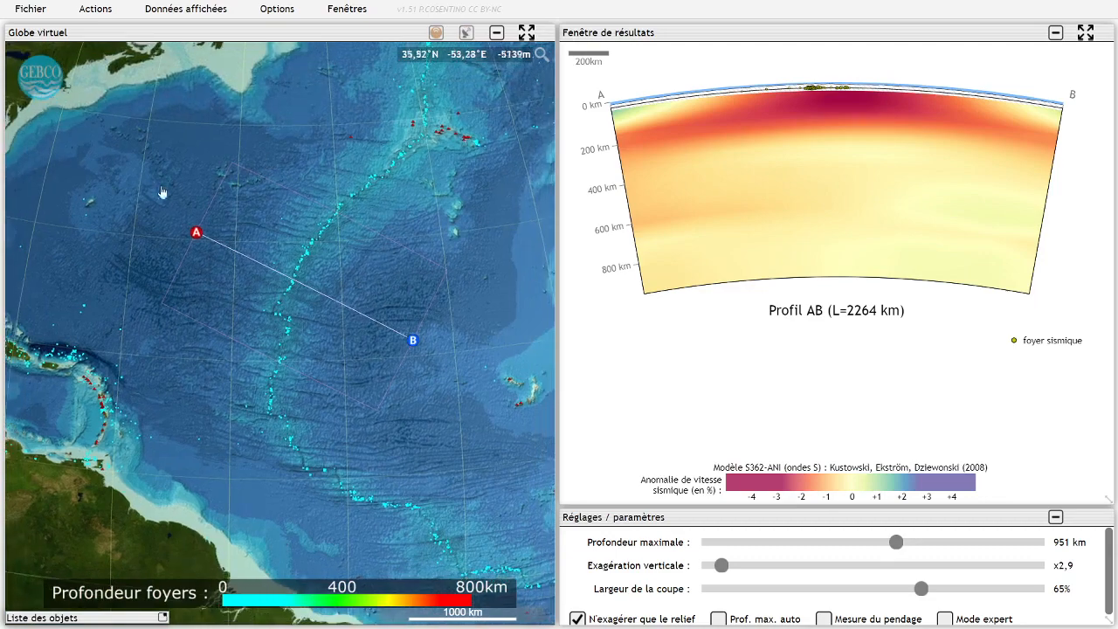
click(50, 141)
click(554, 365)
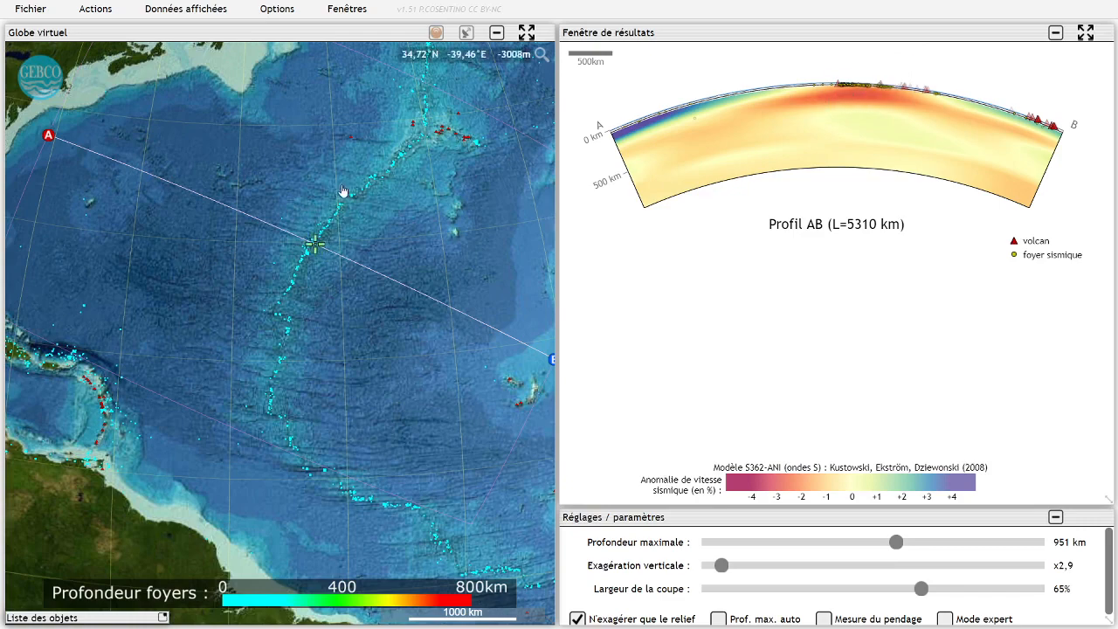
Examine the distribution of earthquakes and volcanoes around the globe, from the Atlantic ridge and Africa to the Andean margin.
scroll(341, 189, down, 10)
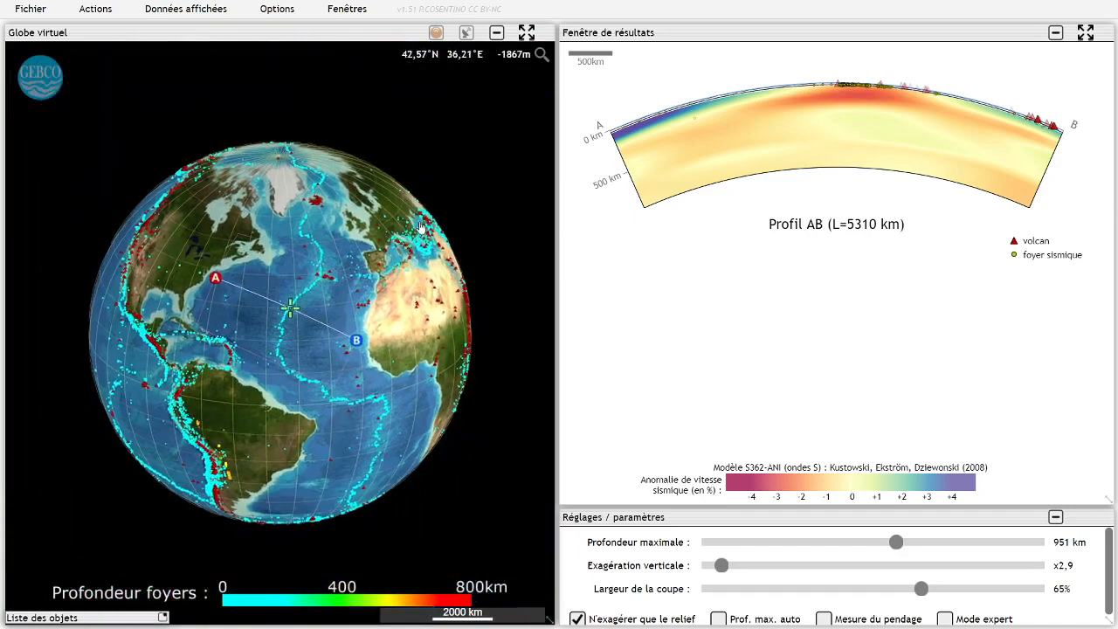
drag(420, 227, 245, 240)
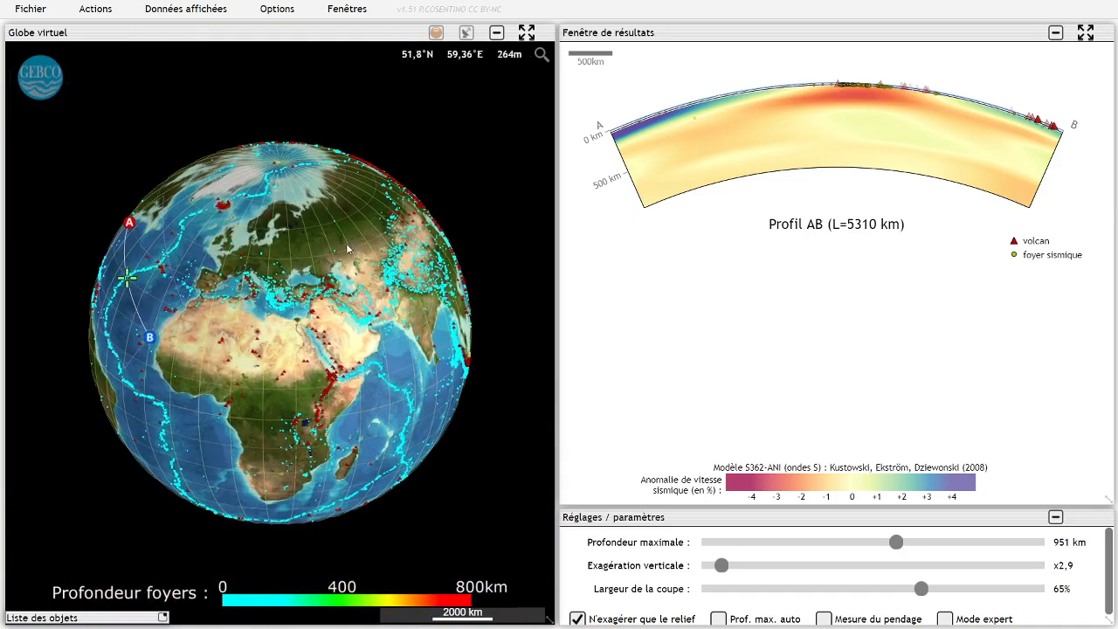
scroll(347, 250, up, 5)
drag(272, 224, 467, 224)
drag(147, 222, 271, 227)
scroll(272, 226, up, 3)
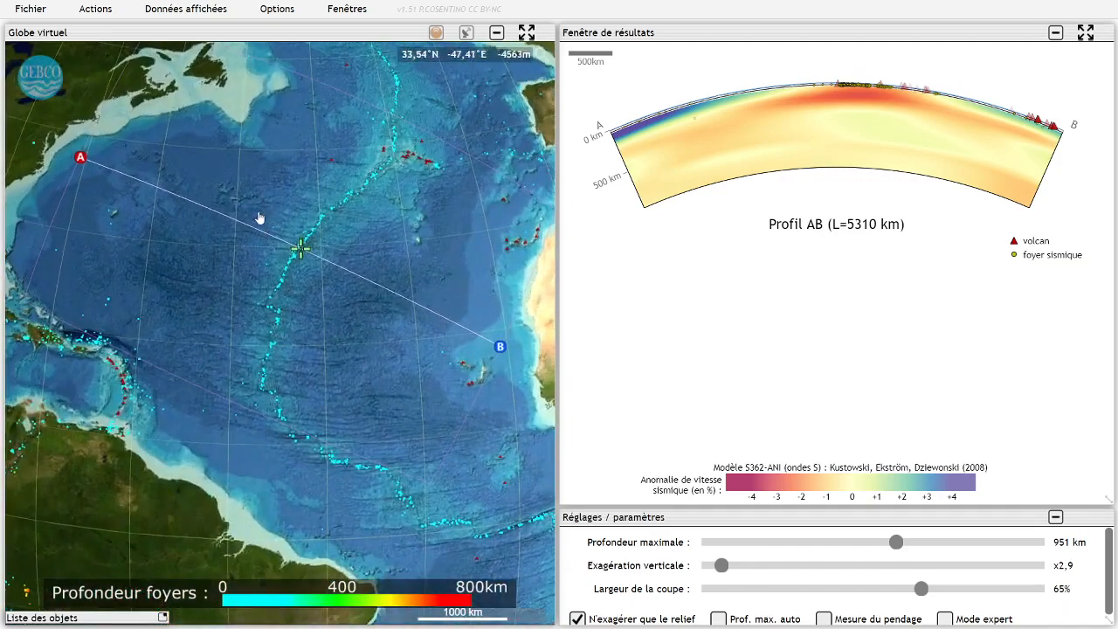
scroll(302, 221, down, 3)
drag(175, 274, 272, 113)
scroll(212, 265, up, 2)
scroll(212, 265, up, 3)
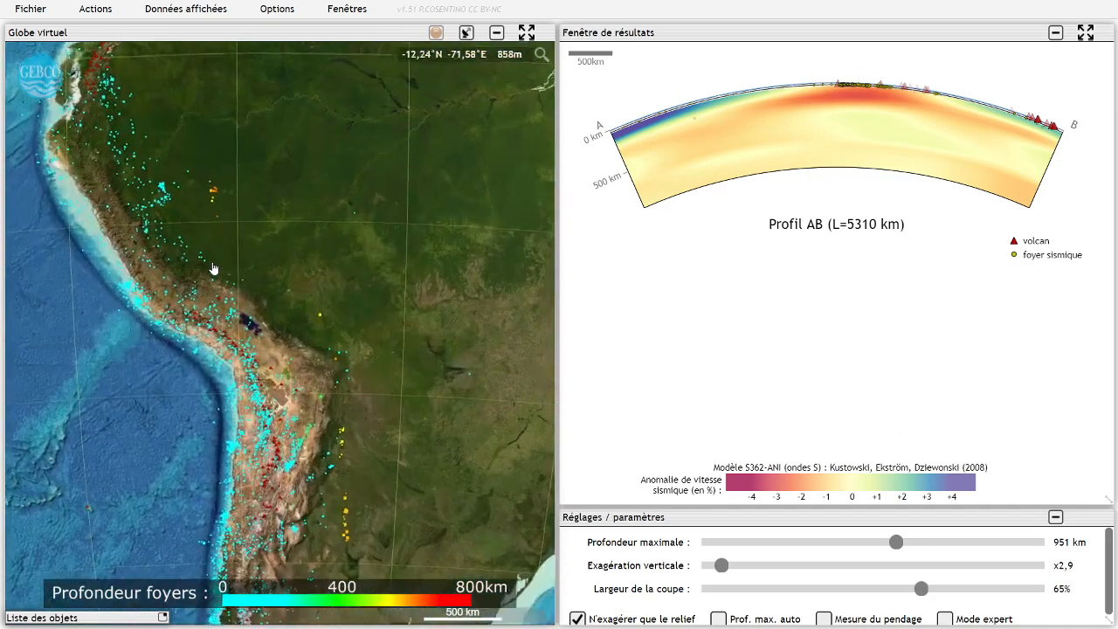